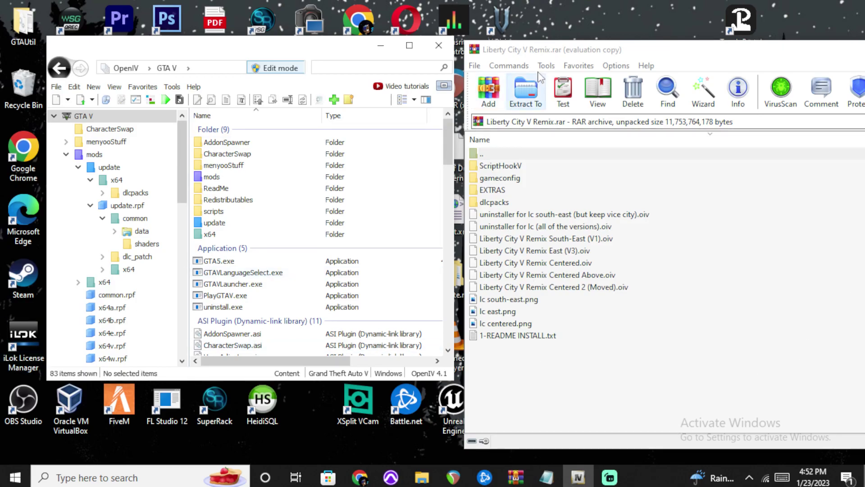
# - Inspect the contents of the ScriptHookV folder in the Liberty City V Remix.rar archive, and return to the archive root
pyautogui.click(556, 54)
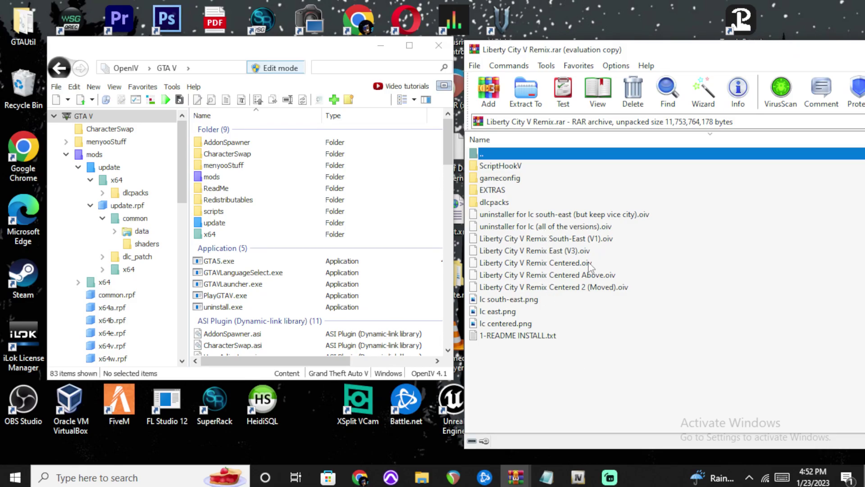
pyautogui.moveTo(578, 477)
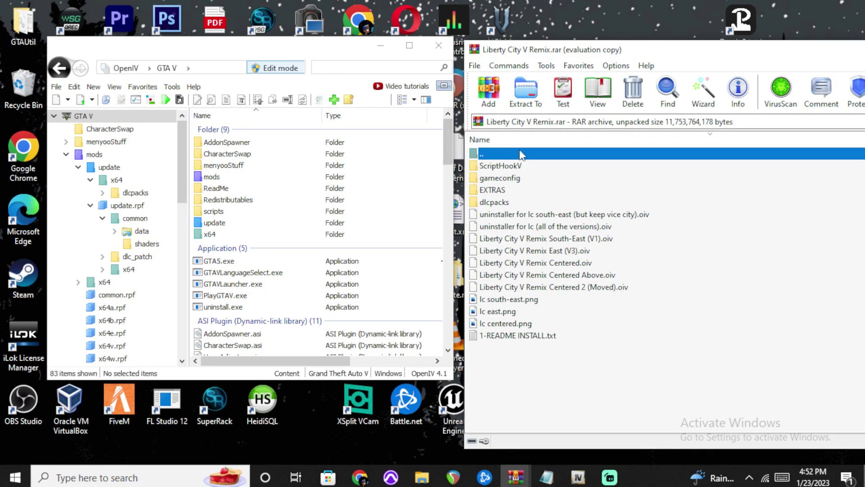
pyautogui.doubleClick(522, 165)
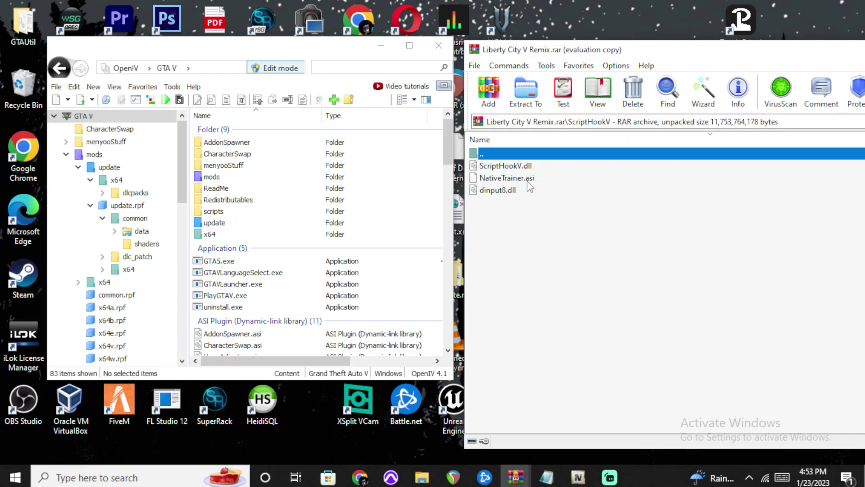
pyautogui.doubleClick(499, 154)
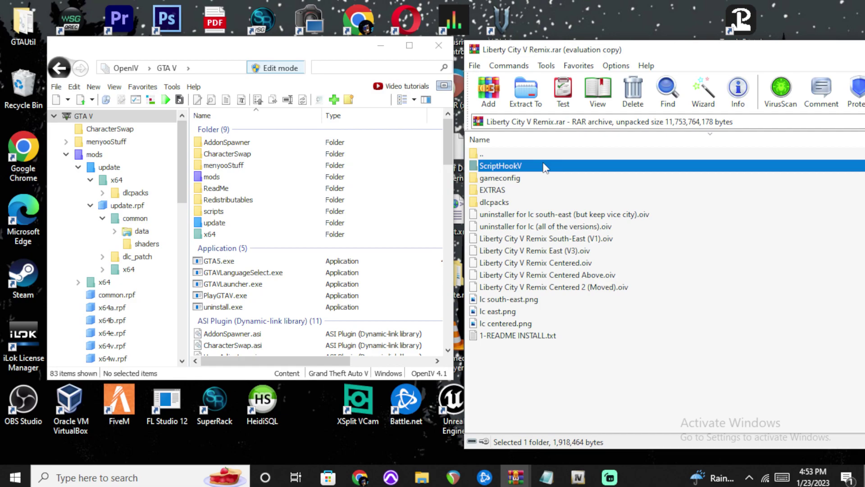
# - Browse the archive's gameconfig folder and open Gta Config v28 for v 1.0.2612
pyautogui.doubleClick(543, 179)
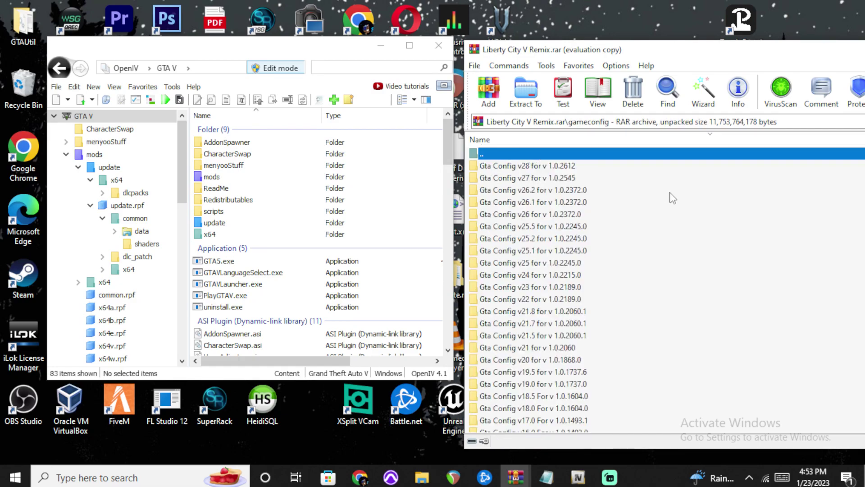
pyautogui.doubleClick(555, 166)
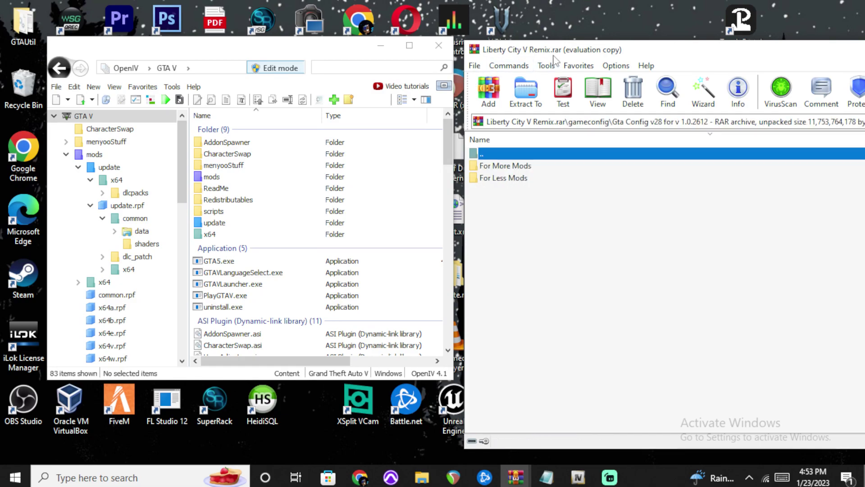
pyautogui.doubleClick(511, 155)
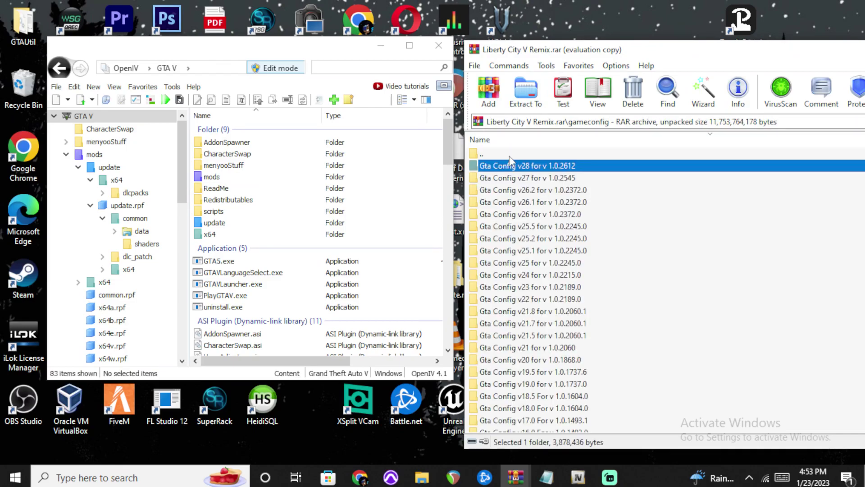
pyautogui.doubleClick(562, 168)
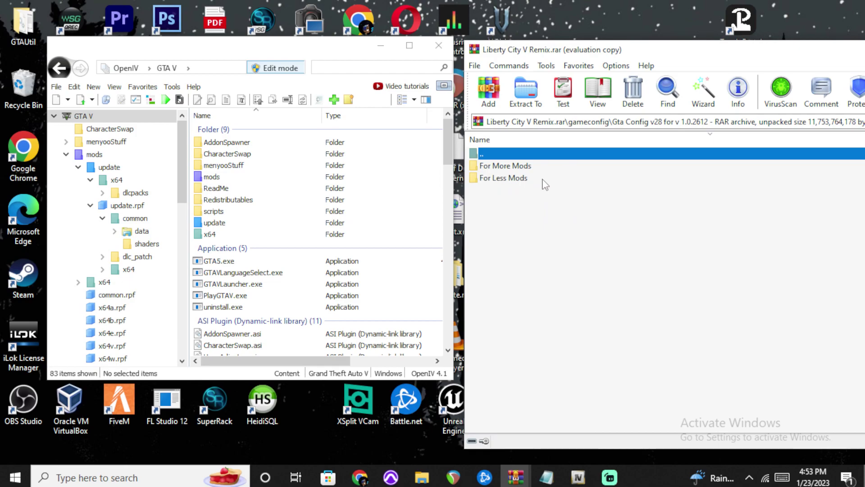
pyautogui.click(174, 477)
pyautogui.write('gan')
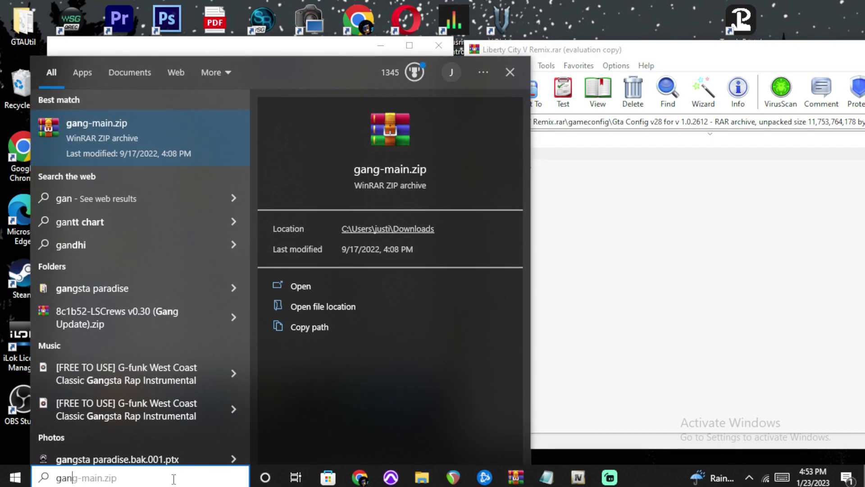
pyautogui.press('Escape')
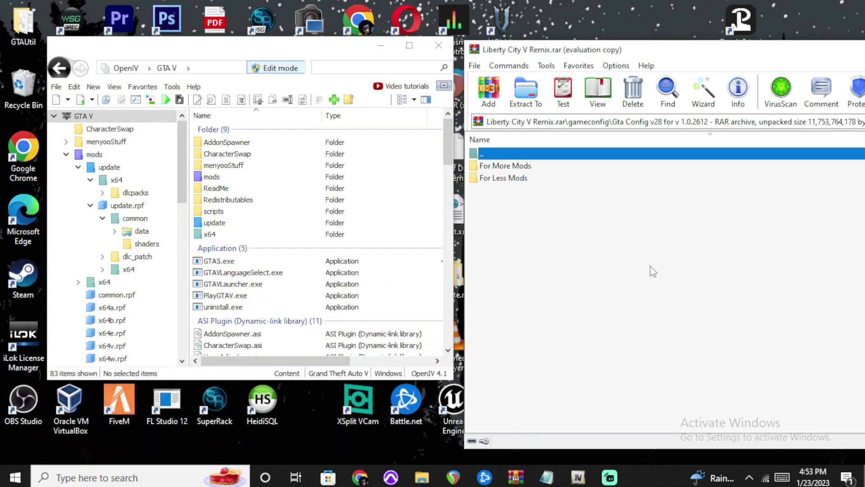
# - Check the For More Mods folder and go back up to the list of gameconfig versions
pyautogui.click(504, 157)
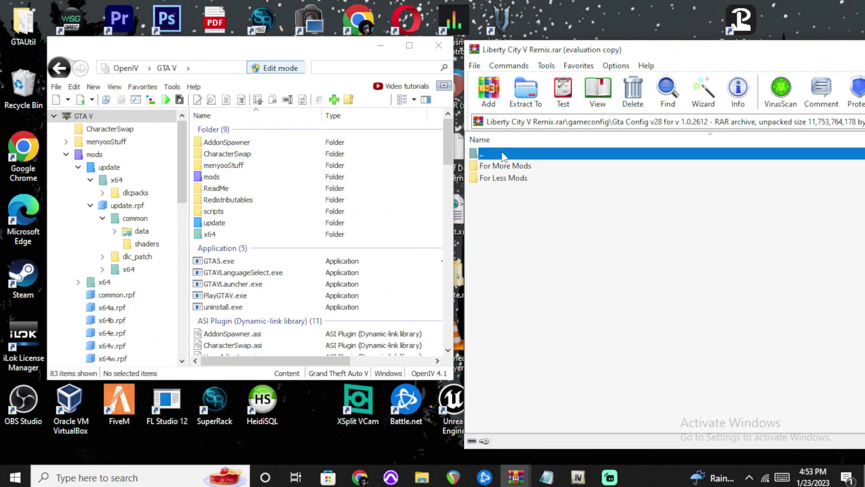
pyautogui.doubleClick(531, 165)
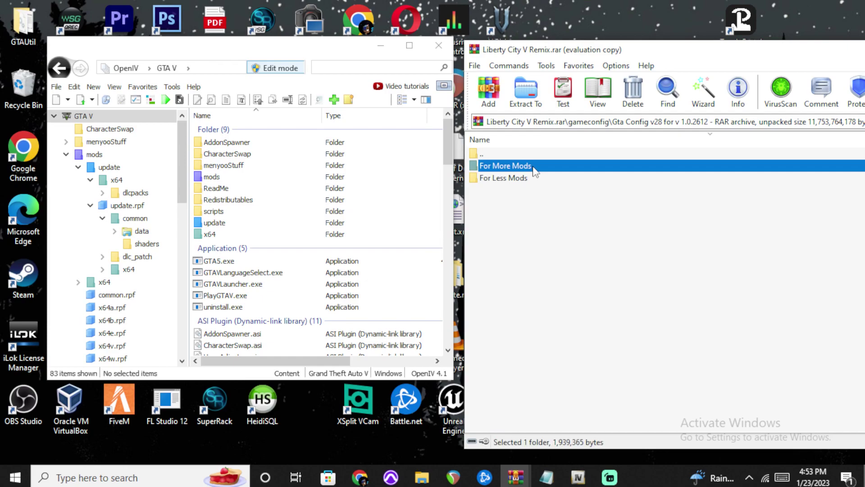
pyautogui.doubleClick(526, 153)
pyautogui.doubleClick(528, 155)
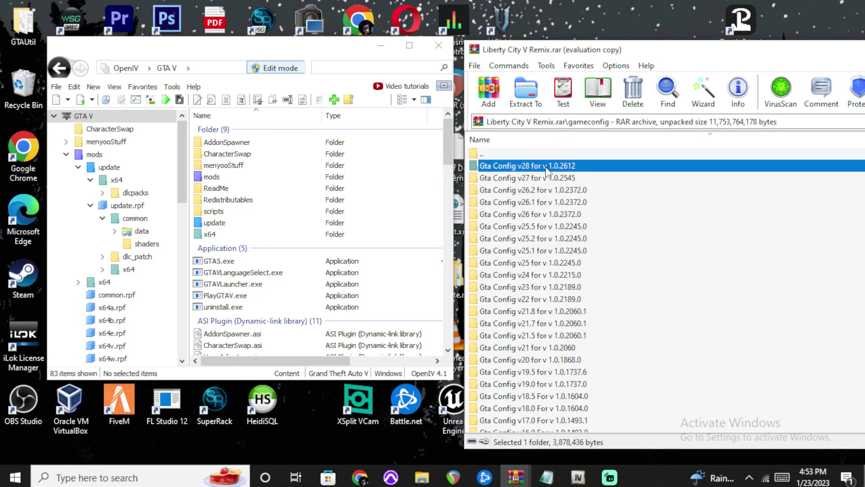
# - Select gameconfig.xml from Stock Traffic (Means Gta base) under For More Mods in Gta Config v28 for v 1.0.2612
pyautogui.doubleClick(546, 169)
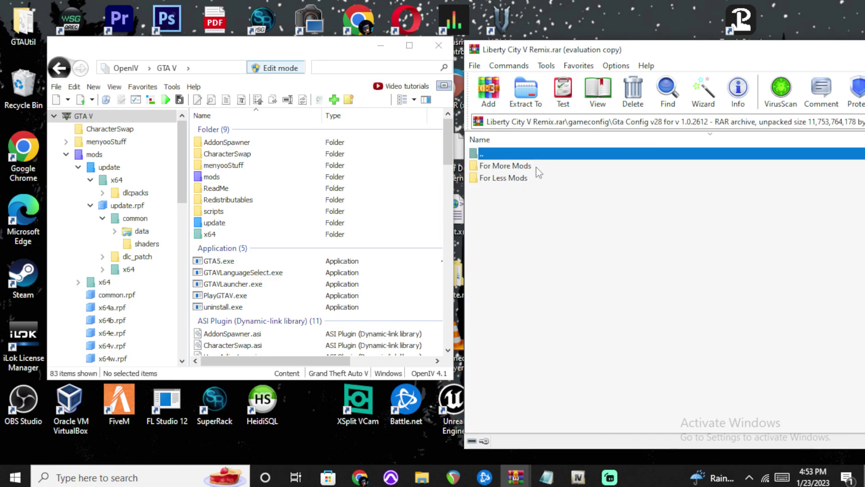
pyautogui.doubleClick(534, 168)
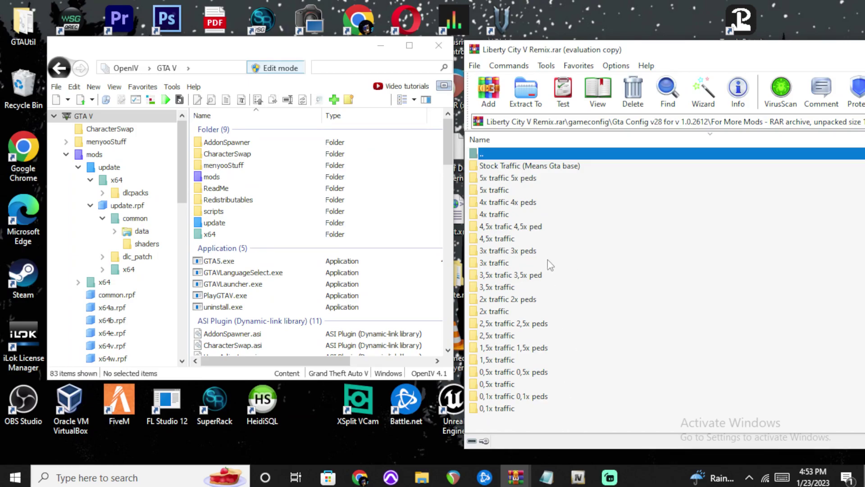
pyautogui.click(572, 167)
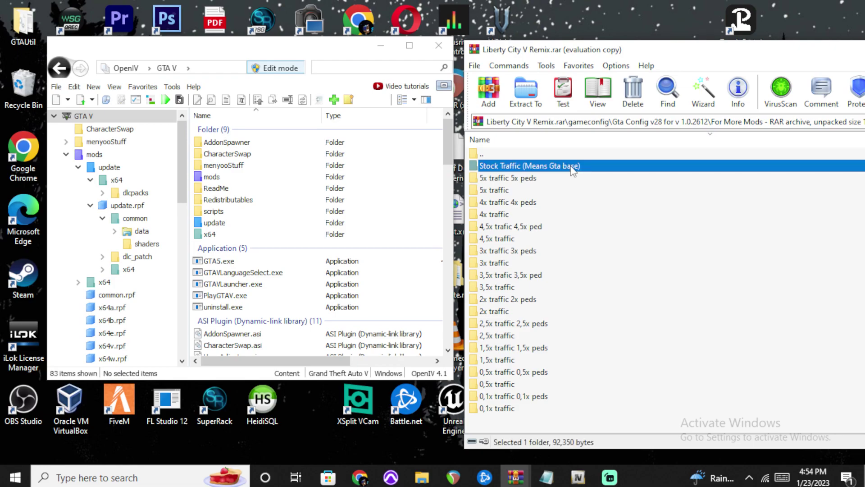
pyautogui.doubleClick(598, 169)
pyautogui.click(531, 168)
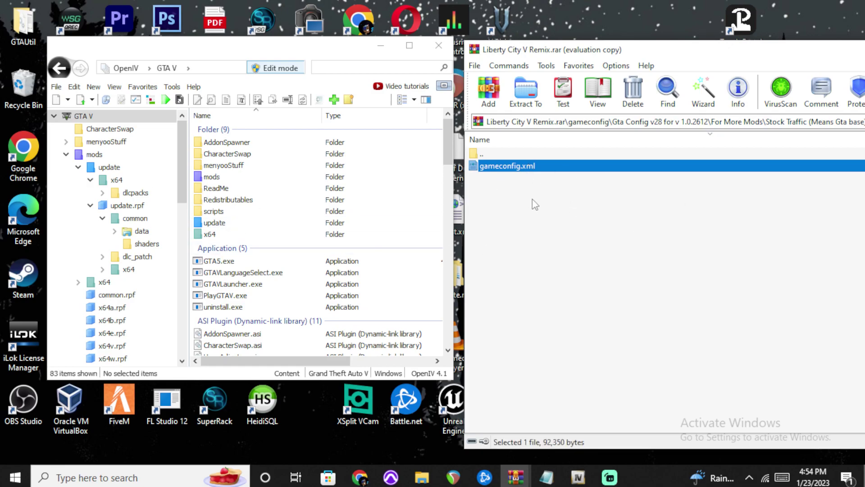
# - Switch to OpenIV, open update.rpf in the update folder, and show its copy in the mods folder
pyautogui.click(177, 55)
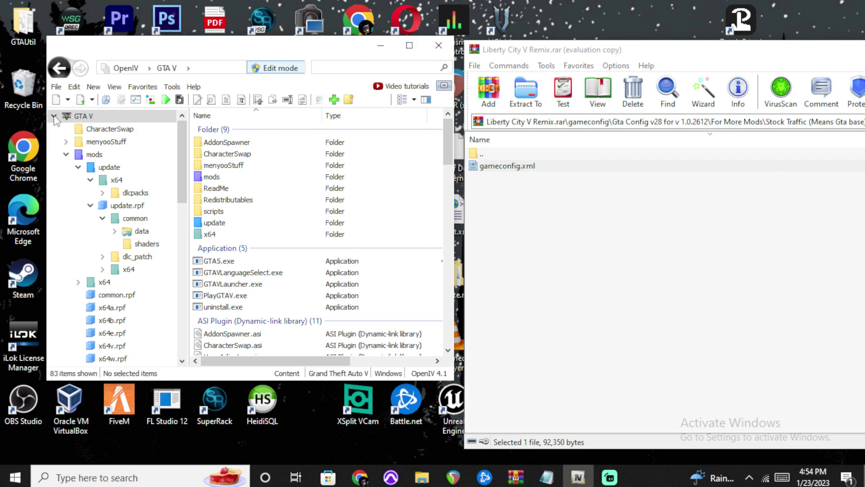
pyautogui.click(256, 224)
pyautogui.doubleClick(256, 224)
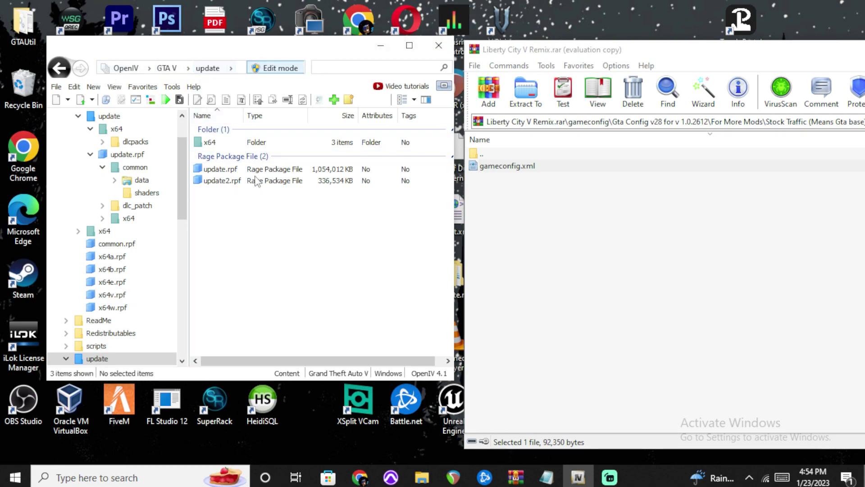
pyautogui.doubleClick(244, 171)
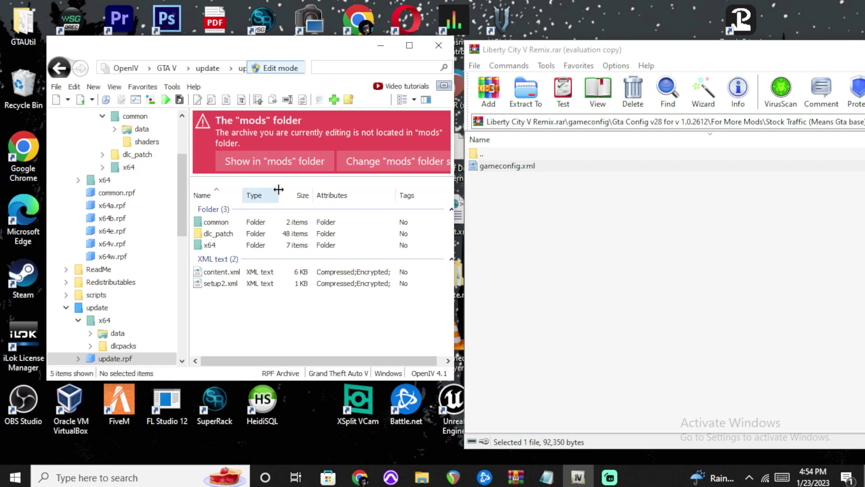
pyautogui.click(275, 160)
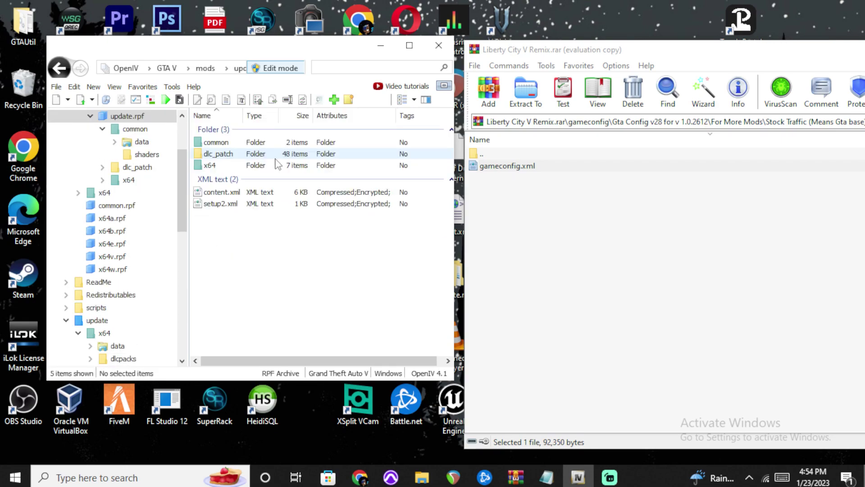
# - Open common\data inside the mods copy of update.rpf and select gameconfig.xml
pyautogui.doubleClick(252, 143)
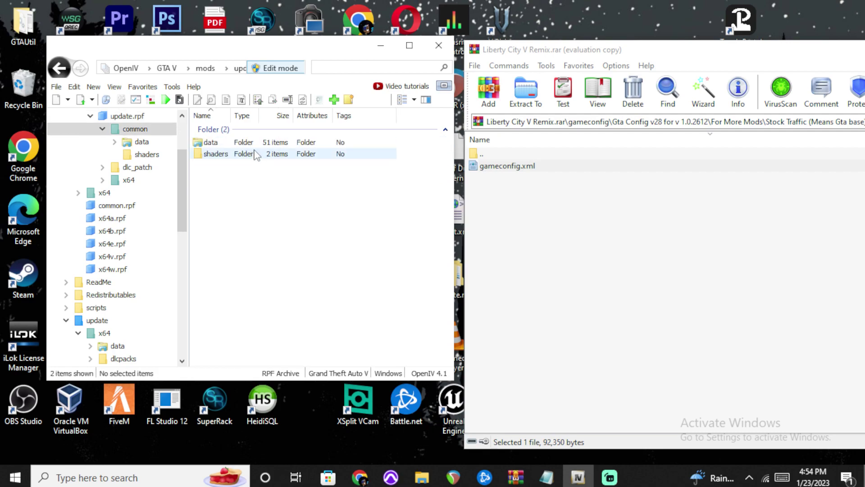
pyautogui.click(255, 143)
pyautogui.doubleClick(255, 143)
pyautogui.scroll(-8, 301, 266)
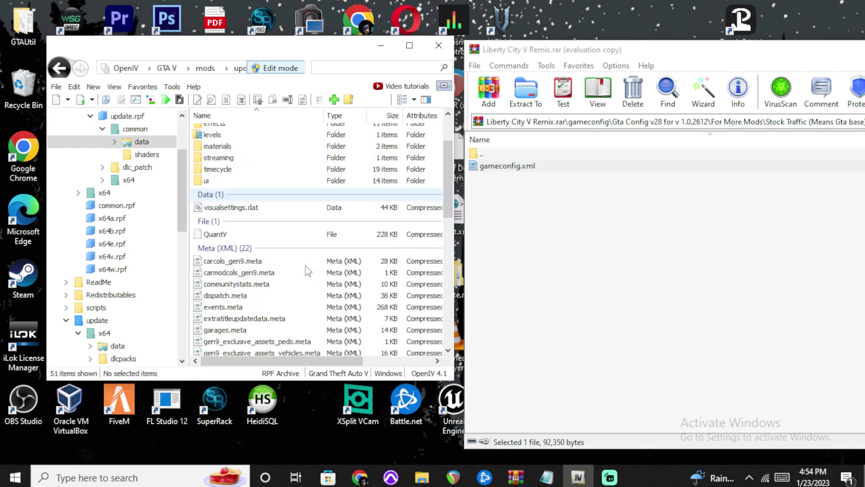
pyautogui.scroll(2, 286, 215)
pyautogui.scroll(-2, 285, 215)
pyautogui.scroll(-4, 284, 215)
pyautogui.click(261, 259)
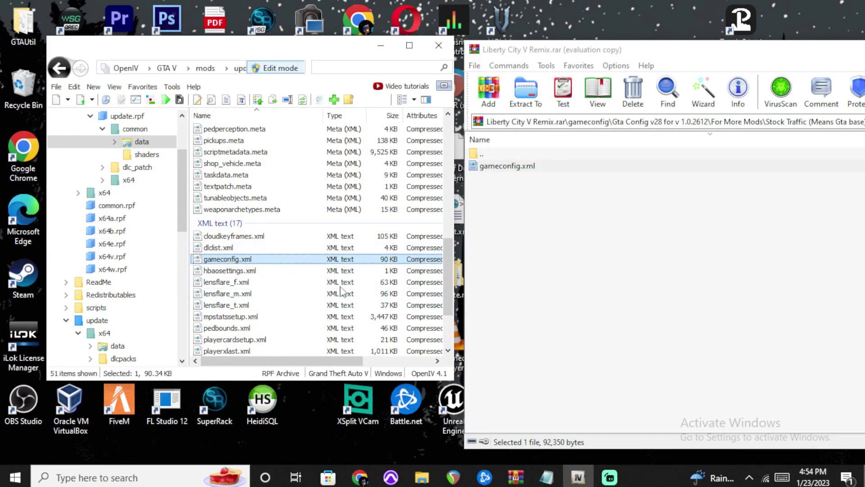
# - Switch to the WinRAR archive and select the Stock Traffic gameconfig.xml
pyautogui.click(664, 253)
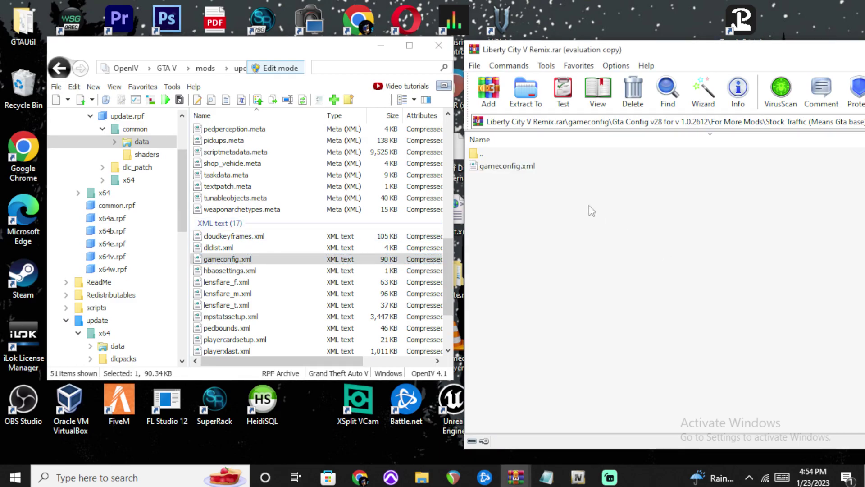
pyautogui.click(551, 174)
pyautogui.moveTo(555, 175); pyautogui.dragTo(688, 223)
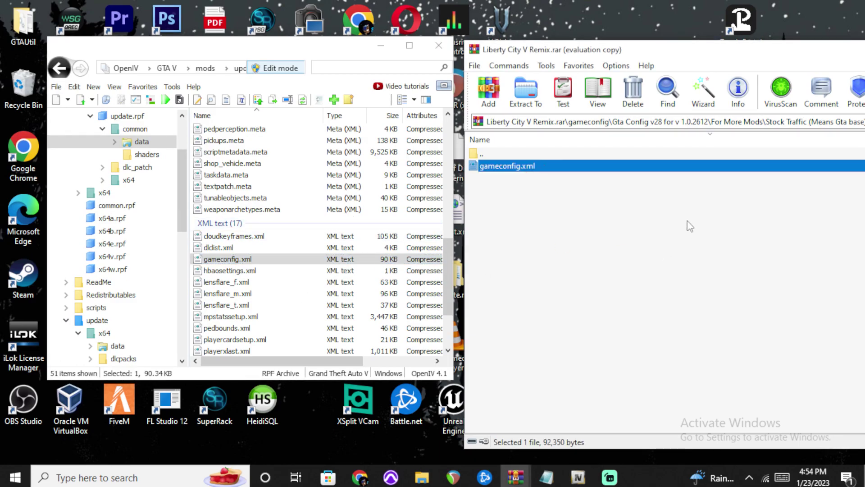
# - Go back up from the Stock Traffic folder to the root of the archive
pyautogui.doubleClick(518, 153)
pyautogui.doubleClick(520, 154)
pyautogui.click(519, 154)
pyautogui.doubleClick(520, 154)
pyautogui.click(507, 150)
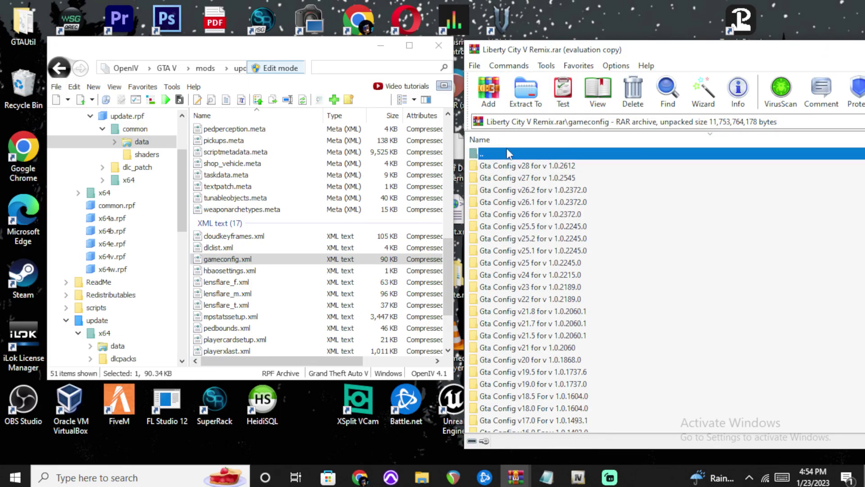
pyautogui.doubleClick(507, 151)
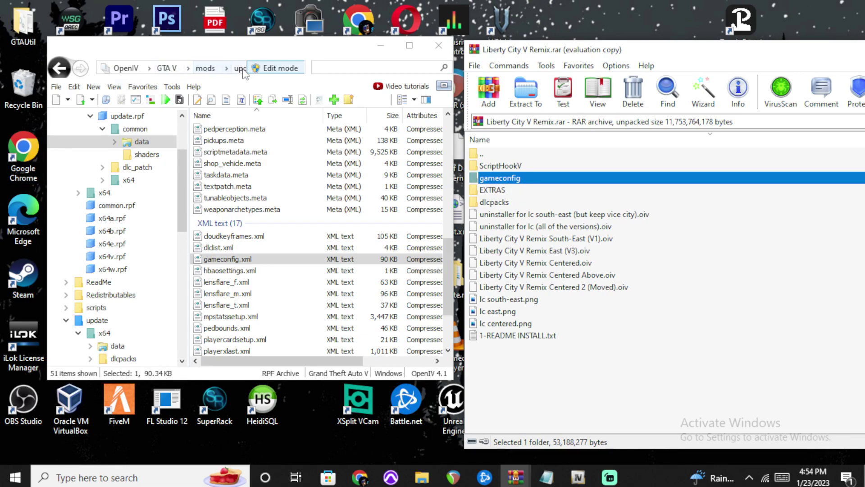
# - Switch to OpenIV and open the dlcpacks folder in update\x64 of the GTA V directory
pyautogui.click(167, 68)
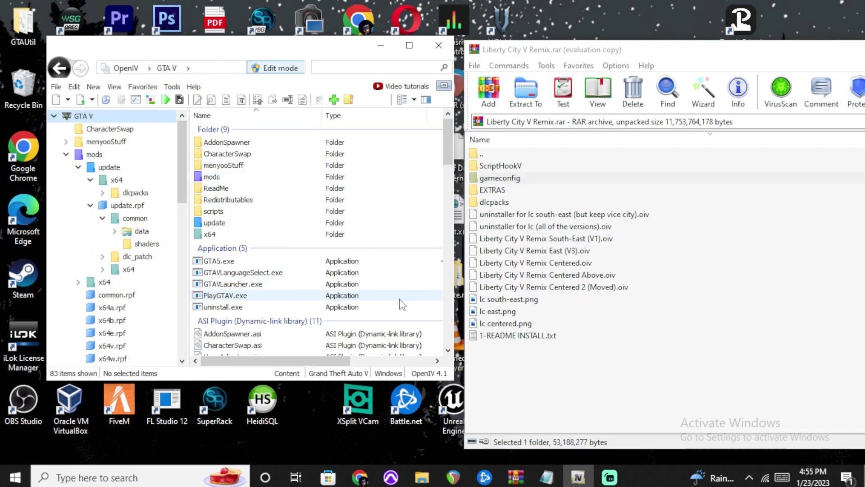
pyautogui.doubleClick(290, 225)
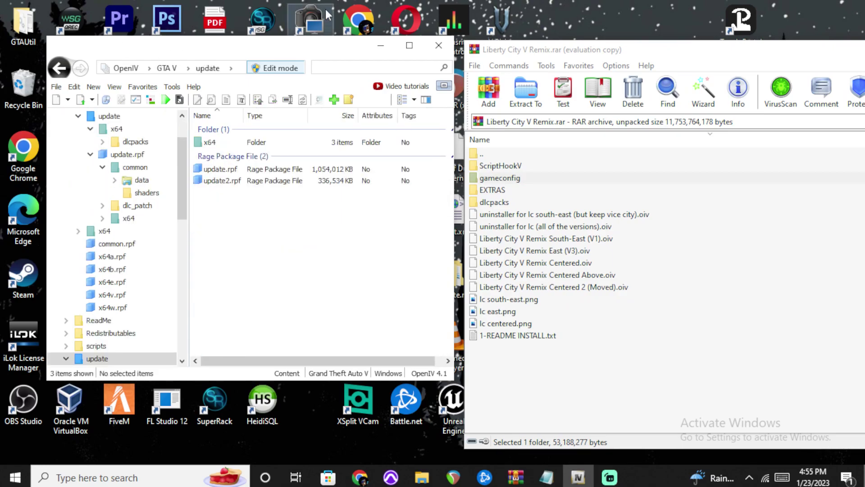
pyautogui.doubleClick(282, 144)
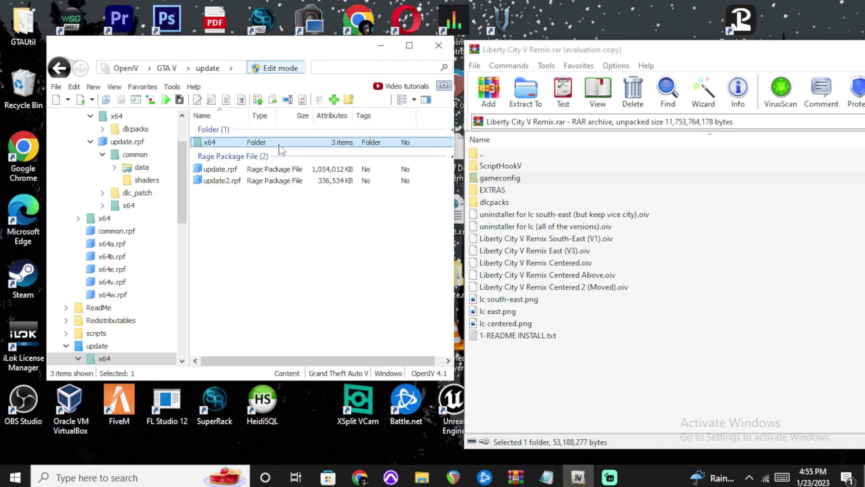
pyautogui.doubleClick(259, 154)
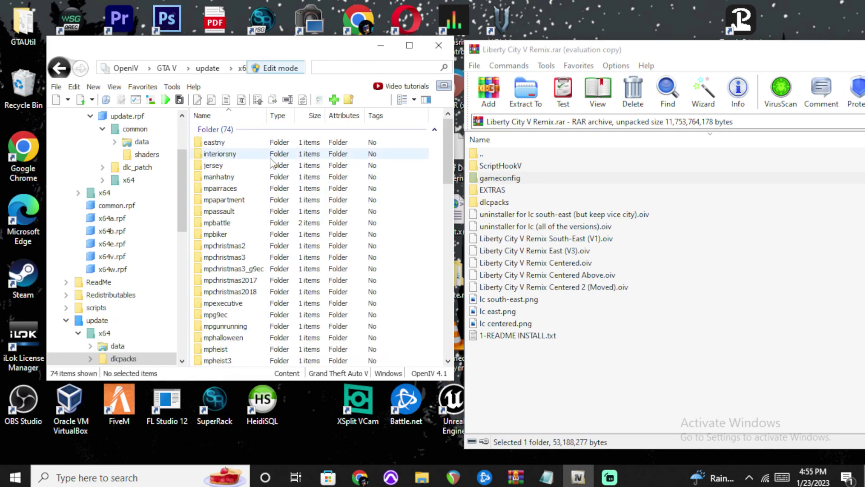
pyautogui.scroll(-1, 319, 200)
pyautogui.scroll(1, 319, 200)
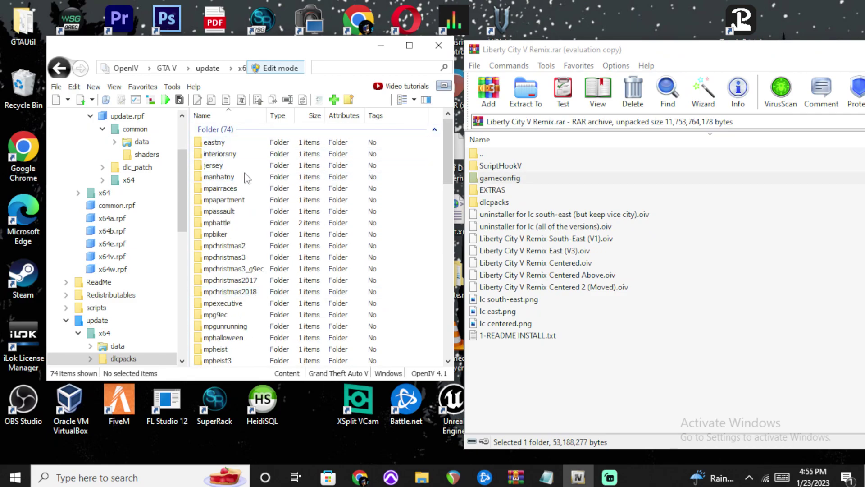
# - Open the archive's dlcpacks folder in WinRAR and examine the map folders from roadsny to eastny
pyautogui.doubleClick(495, 203)
pyautogui.rightClick(649, 374)
pyautogui.click(596, 341)
pyautogui.moveTo(597, 342); pyautogui.dragTo(614, 168)
pyautogui.moveTo(599, 203); pyautogui.dragTo(695, 304)
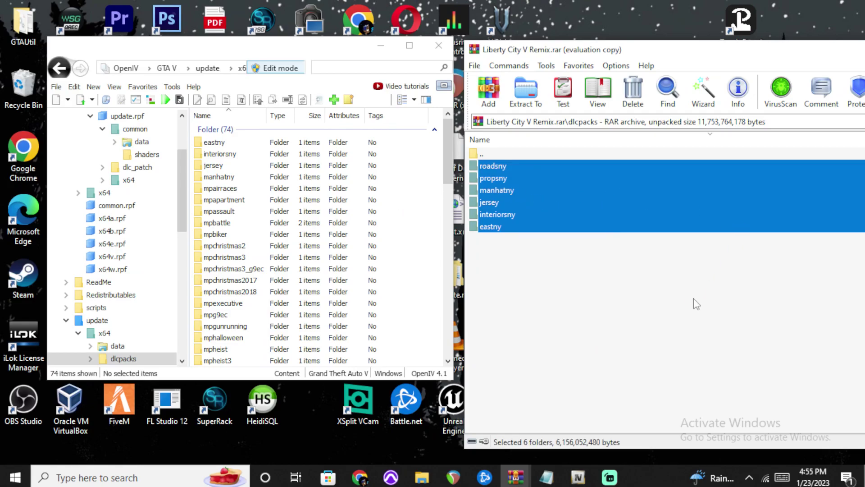
pyautogui.click(693, 302)
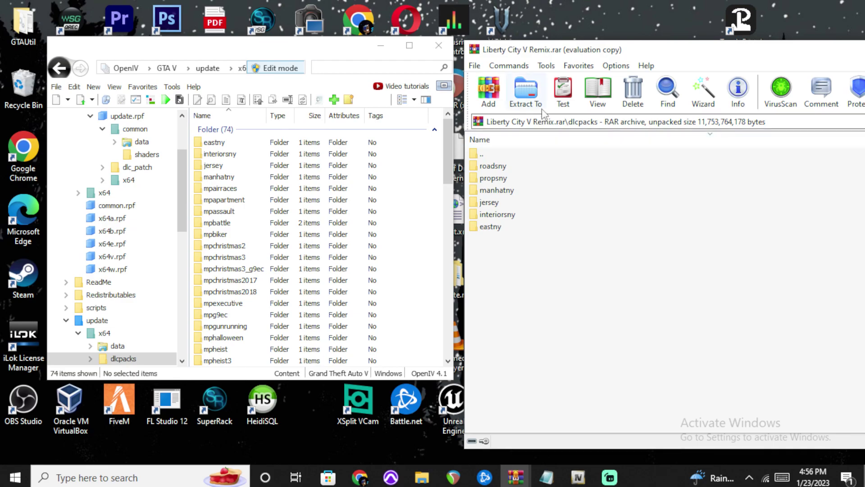
pyautogui.moveTo(652, 294); pyautogui.dragTo(614, 272)
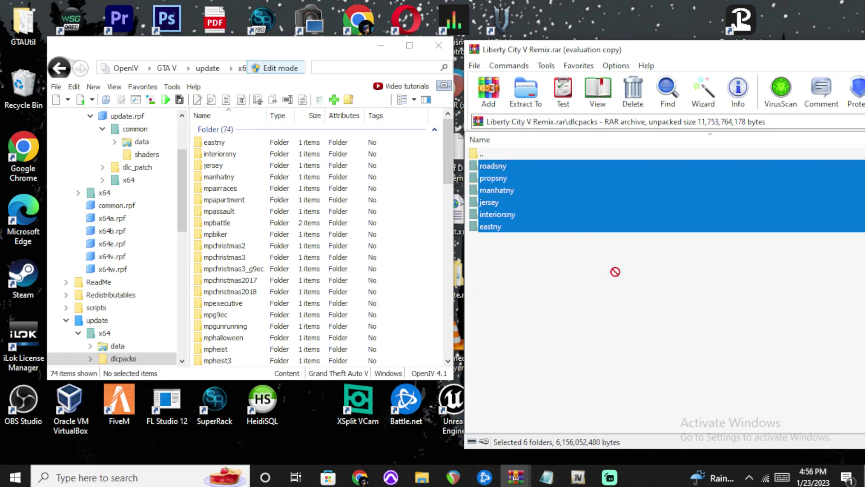
pyautogui.click(526, 92)
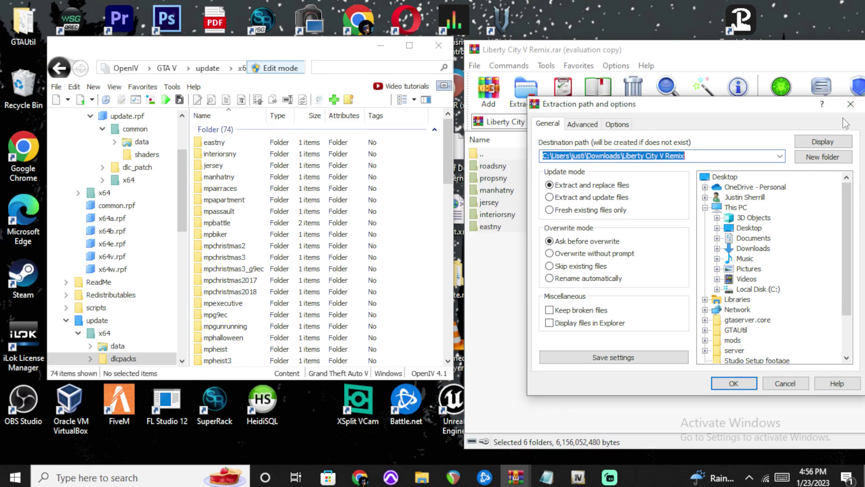
pyautogui.click(851, 104)
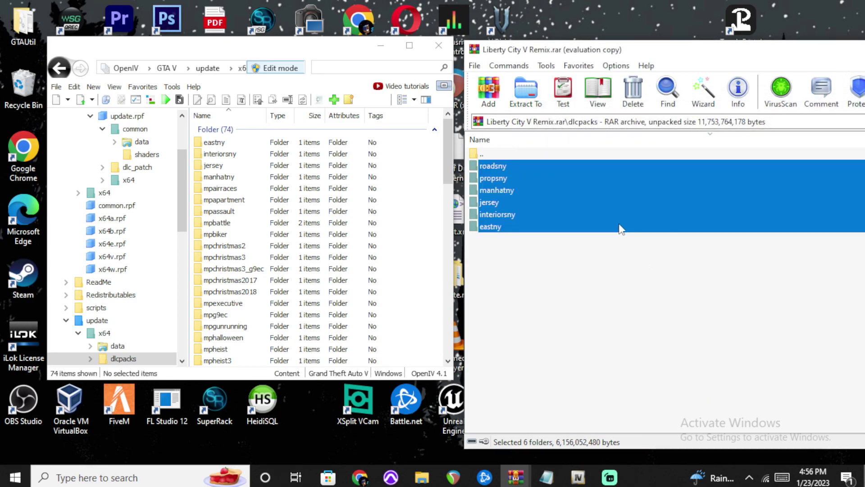
pyautogui.moveTo(657, 201); pyautogui.dragTo(656, 252)
pyautogui.click(584, 315)
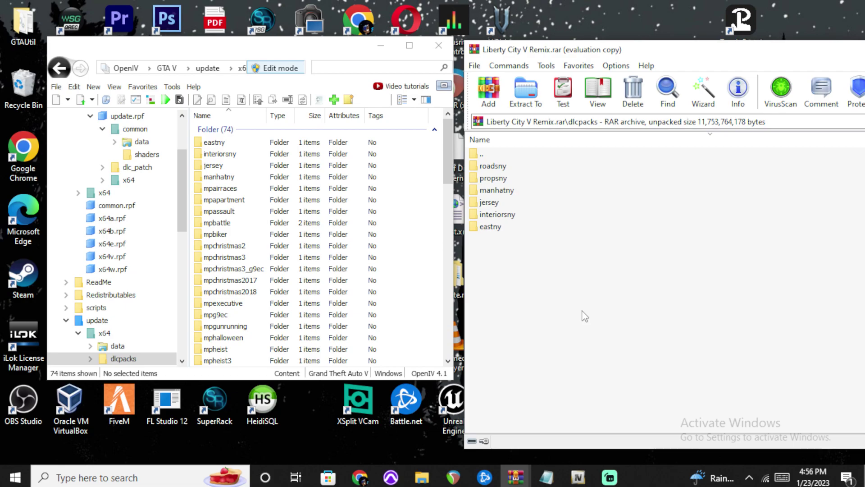
pyautogui.press('i')
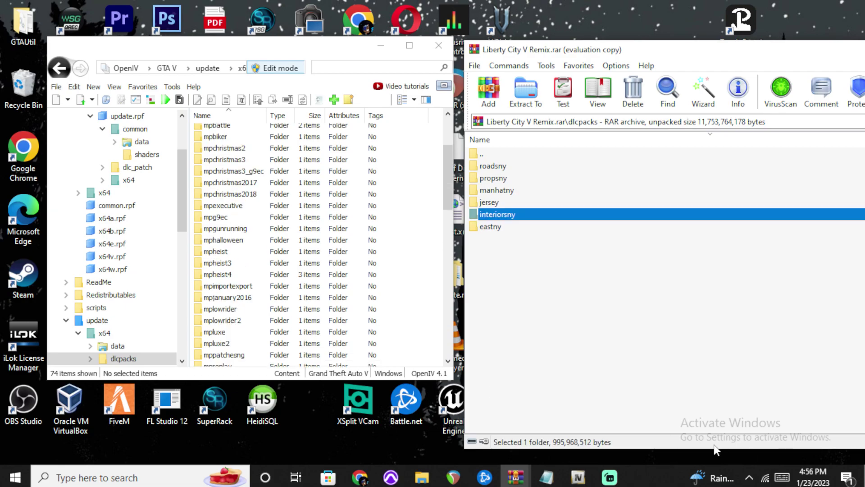
# - Check the contents of the archive's EXTRAS and dlcpacks folders, returning to the archive root
pyautogui.doubleClick(506, 154)
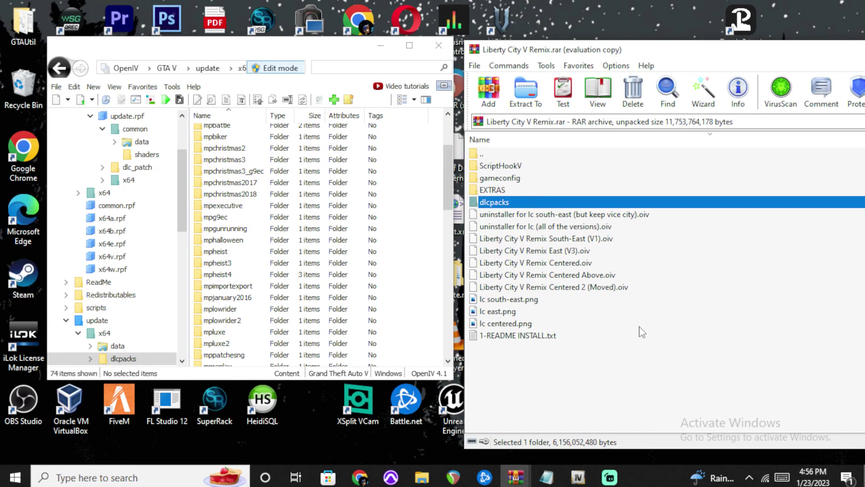
pyautogui.doubleClick(555, 189)
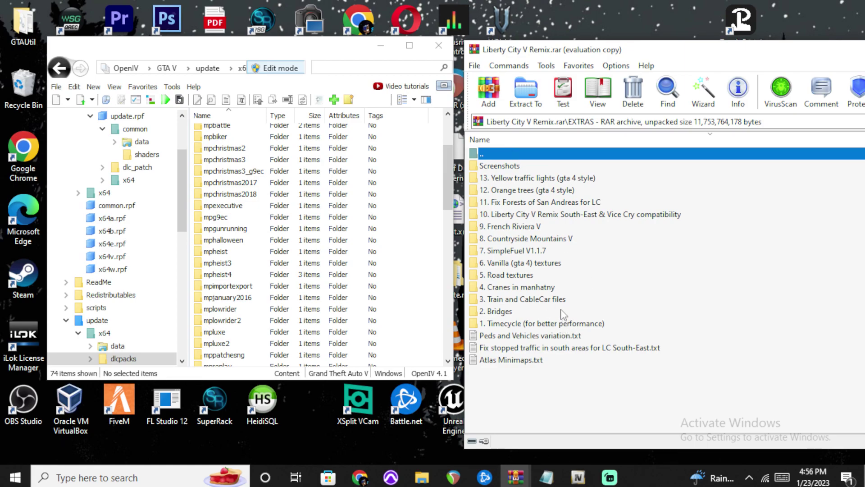
pyautogui.doubleClick(544, 156)
pyautogui.doubleClick(523, 203)
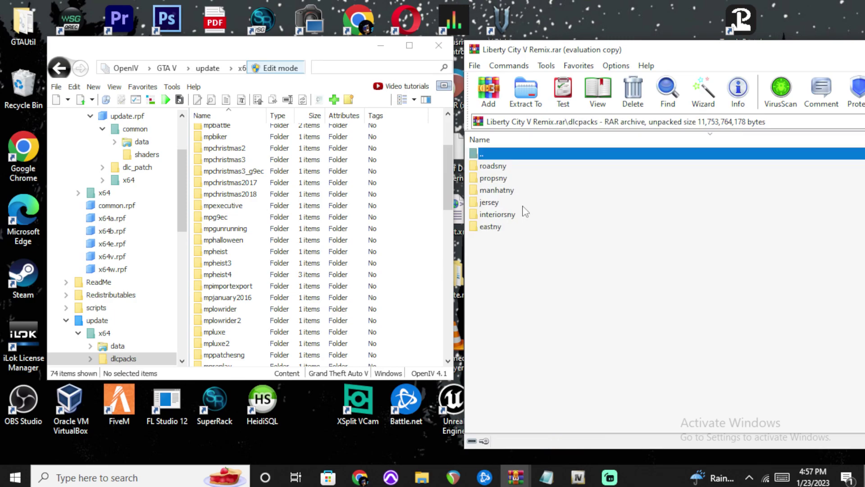
pyautogui.press('BackSpace')
# - Switch to OpenIV and open common\data inside the mods folder copy of update.rpf
pyautogui.click(166, 68)
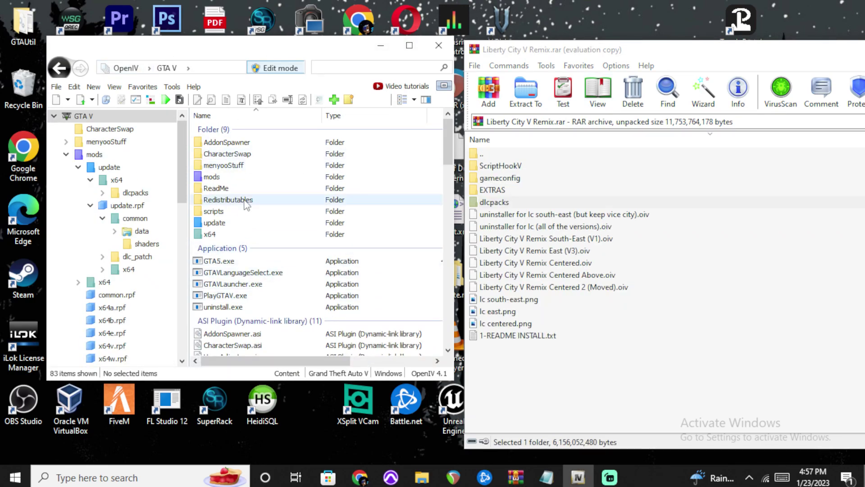
pyautogui.doubleClick(247, 222)
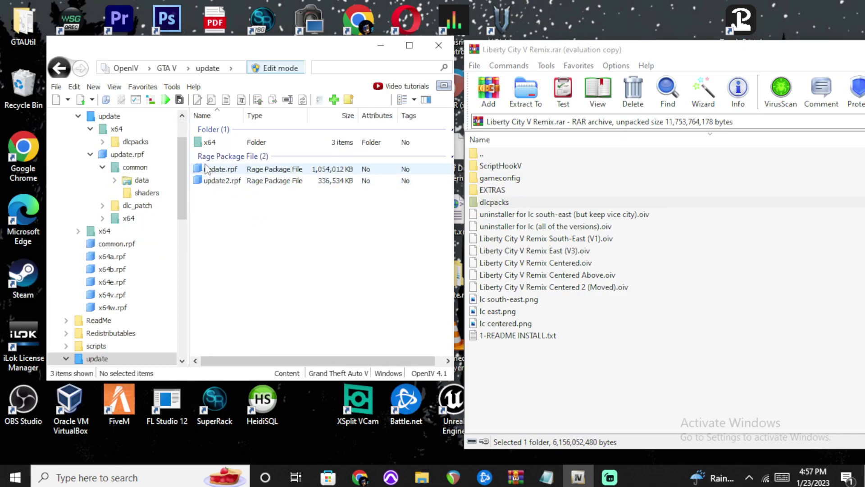
pyautogui.doubleClick(247, 171)
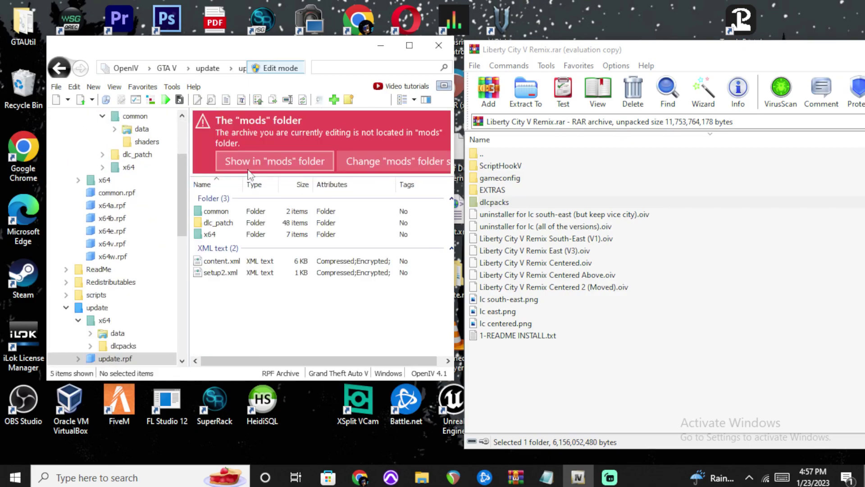
pyautogui.click(275, 161)
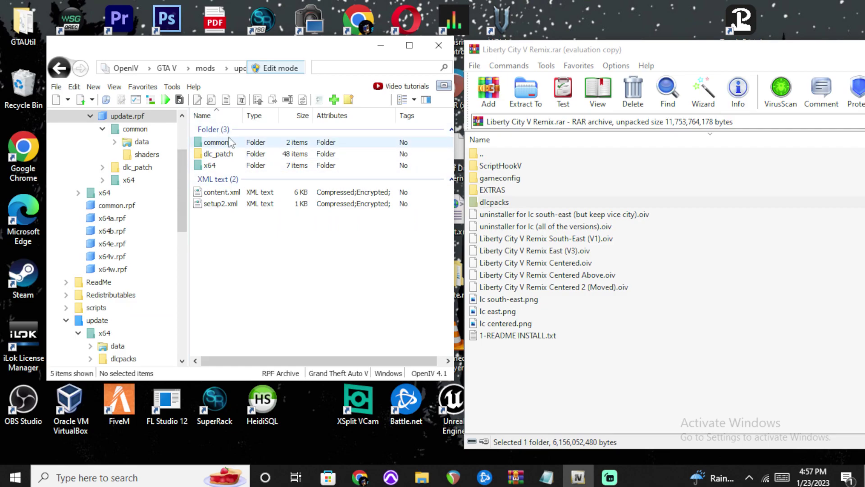
pyautogui.doubleClick(231, 141)
pyautogui.doubleClick(232, 142)
# - Open dlclist.xml from the data folder in the text editor and go to the end of its item list
pyautogui.scroll(-5, 291, 178)
pyautogui.scroll(-8, 297, 182)
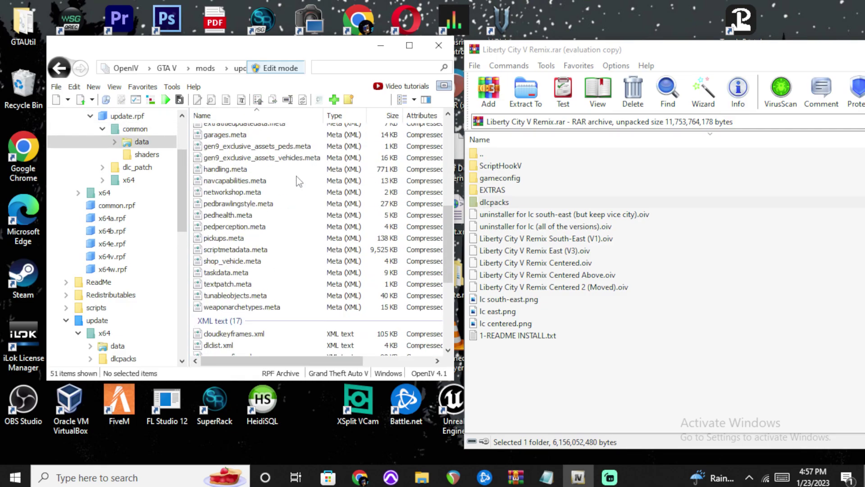
pyautogui.click(248, 188)
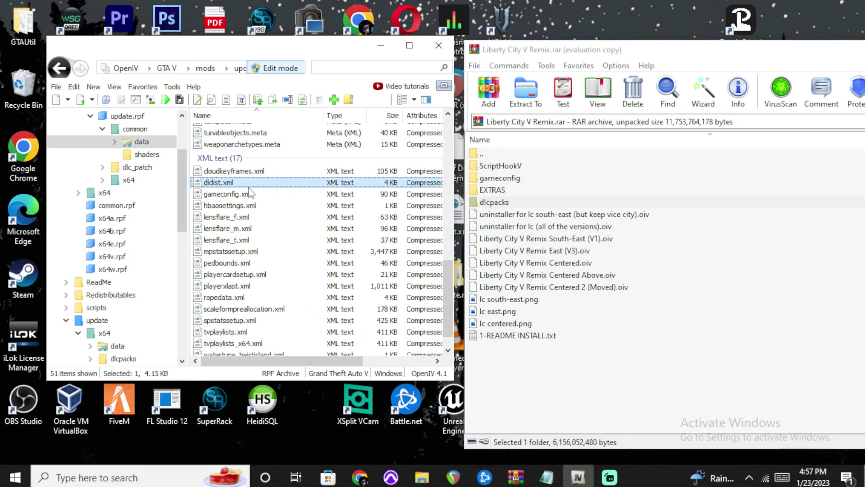
pyautogui.rightClick(249, 187)
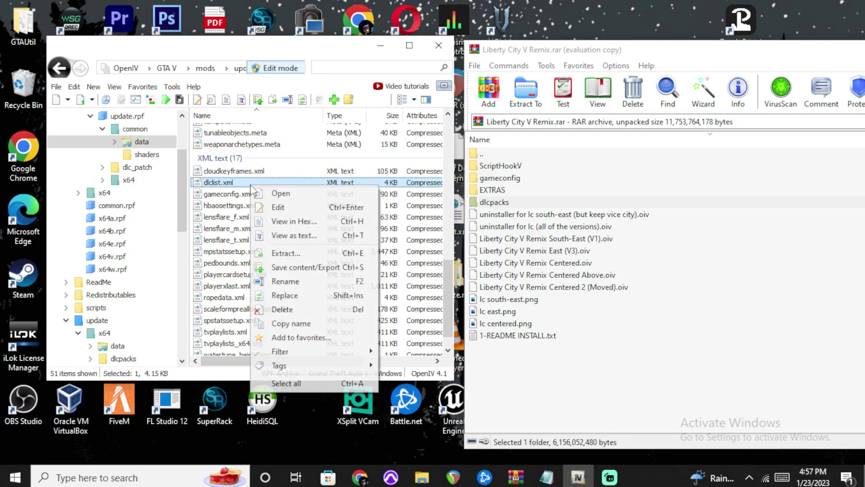
pyautogui.click(298, 208)
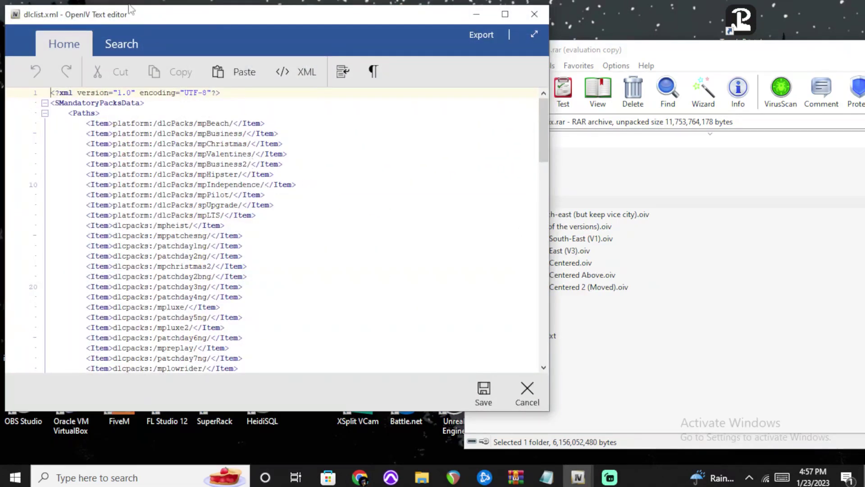
pyautogui.moveTo(288, 9); pyautogui.dragTo(618, 37)
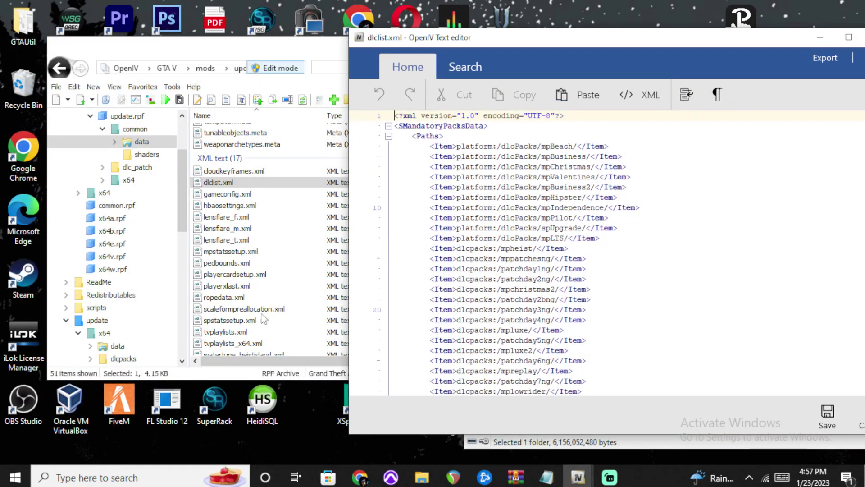
pyautogui.scroll(-20, 648, 213)
pyautogui.scroll(-4, 648, 211)
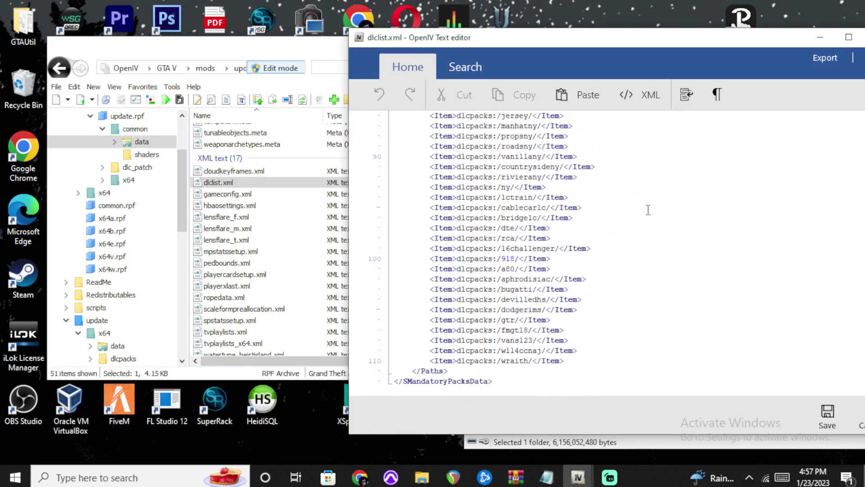
pyautogui.moveTo(514, 47); pyautogui.dragTo(225, 29)
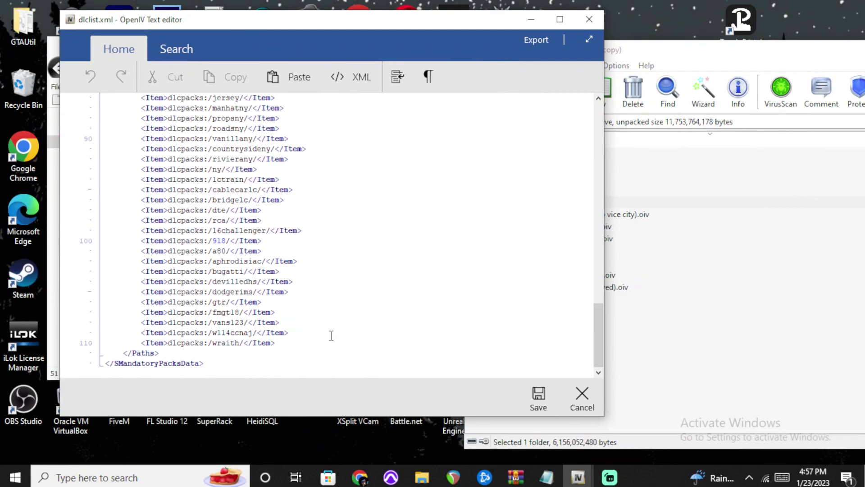
# - Duplicate the dlcpacks:/wraith/ item onto a new line just before the closing Paths tag
pyautogui.moveTo(319, 338); pyautogui.dragTo(141, 342)
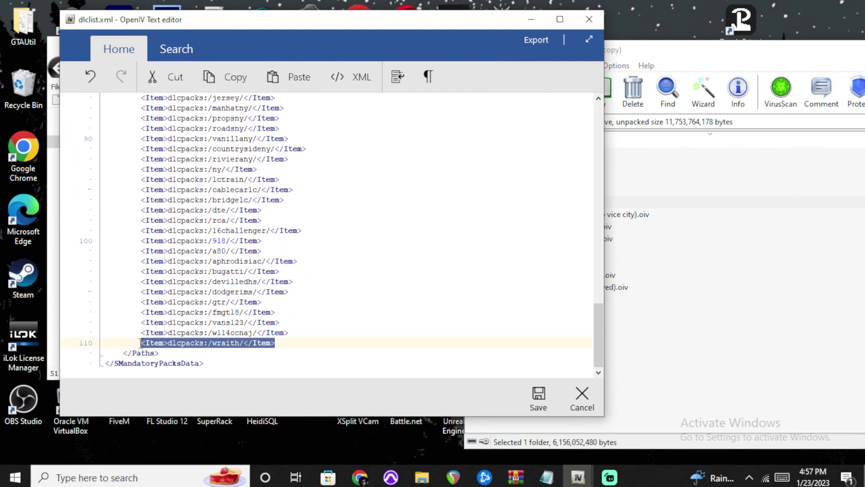
pyautogui.rightClick(178, 342)
pyautogui.click(253, 204)
pyautogui.click(345, 342)
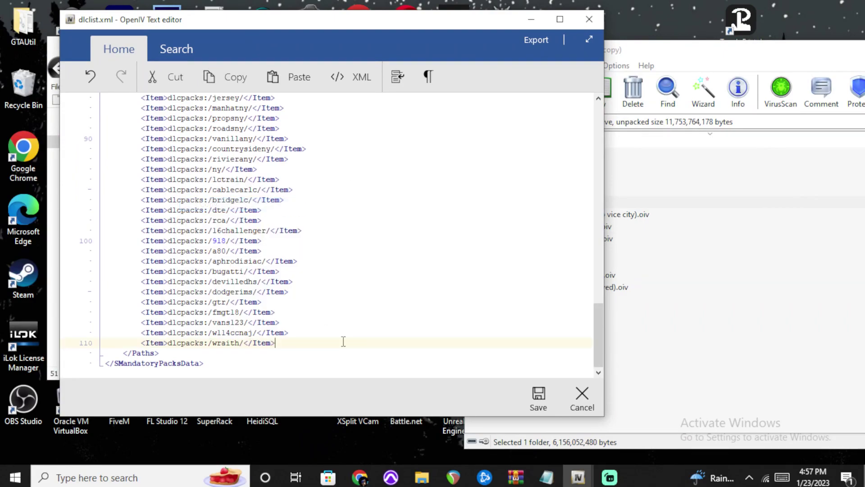
pyautogui.press('Return')
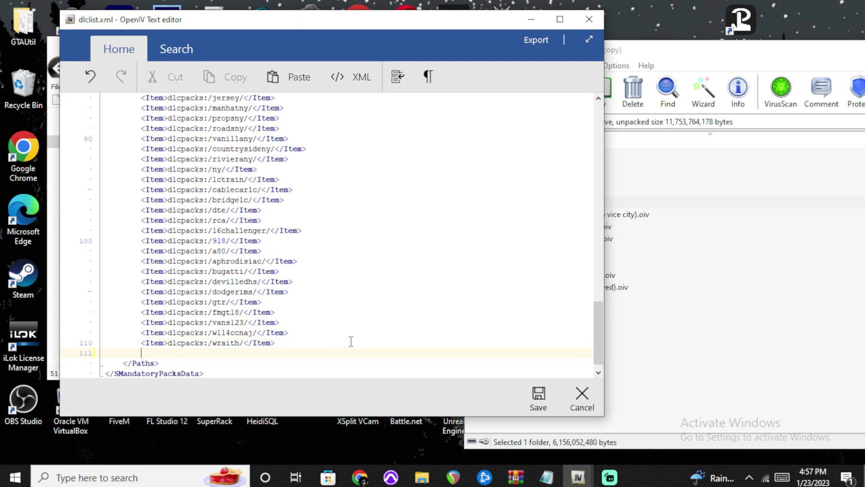
pyautogui.hotkey('ctrl', 'v')
# - Clear the folder name wraith from the duplicated item, keeping the slashes and Item tags
pyautogui.press('Left')
pyautogui.press('Left')
pyautogui.press('Left')
pyautogui.press('Left')
pyautogui.press('Left')
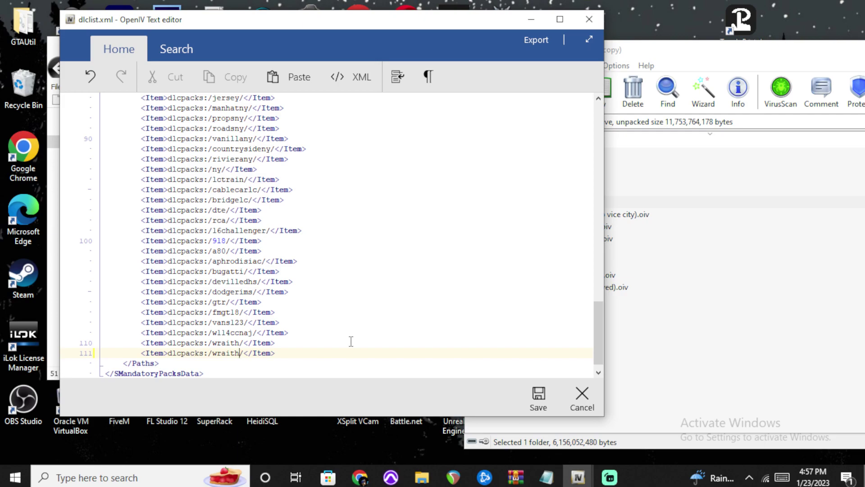
pyautogui.press('BackSpace')
pyautogui.press('BackSpace')
pyautogui.press('BackSpace')
pyautogui.press('BackSpace')
pyautogui.press('BackSpace')
pyautogui.press('BackSpace')
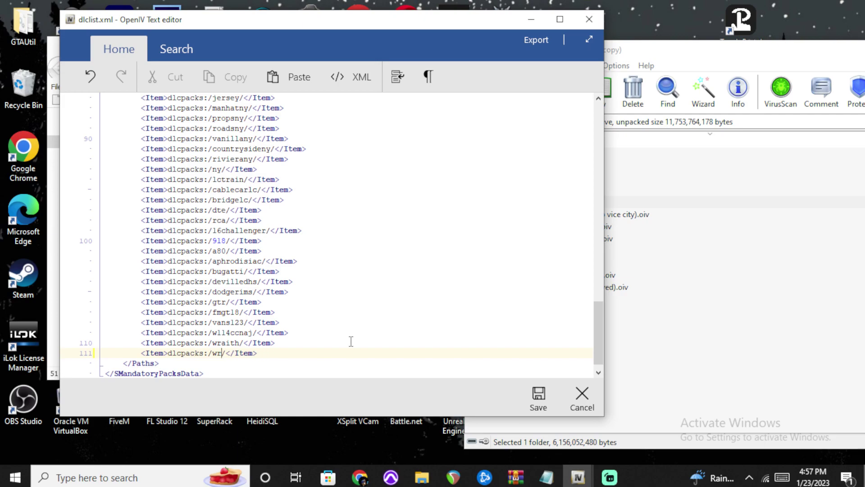
# - Check the folder names in the archive's dlcpacks folder and enter roadnys as the duplicated item's folder name in dlclist.xml
pyautogui.click(516, 477)
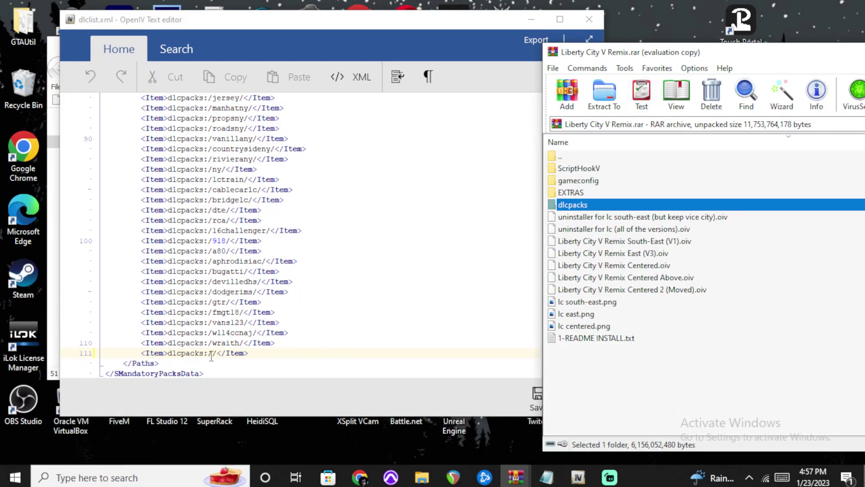
pyautogui.doubleClick(590, 206)
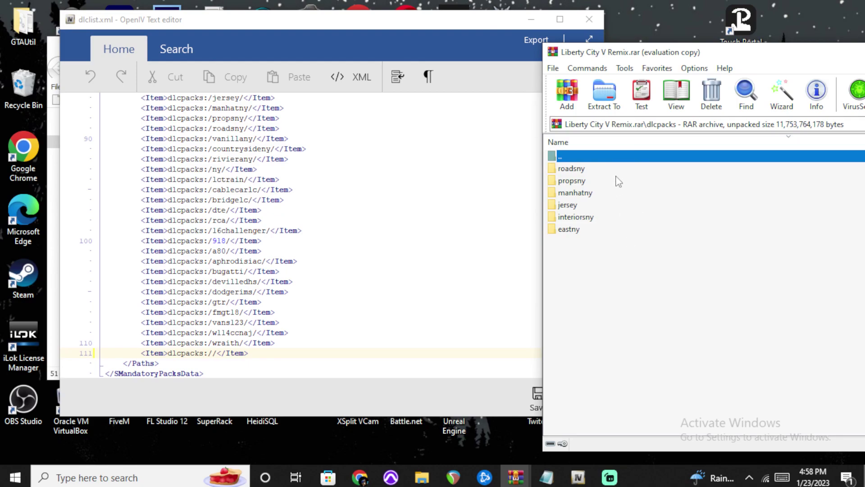
pyautogui.click(214, 351)
pyautogui.write('roadhn')
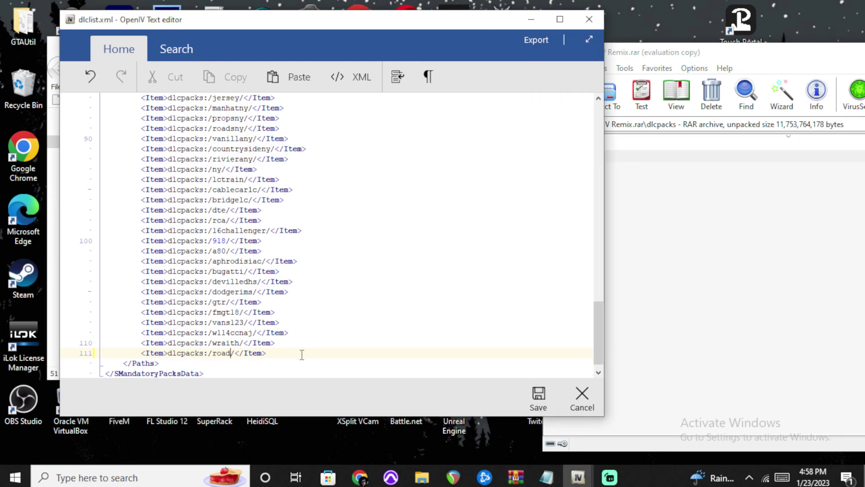
pyautogui.press('BackSpace')
pyautogui.press('BackSpace')
pyautogui.write('nys')
pyautogui.click(649, 332)
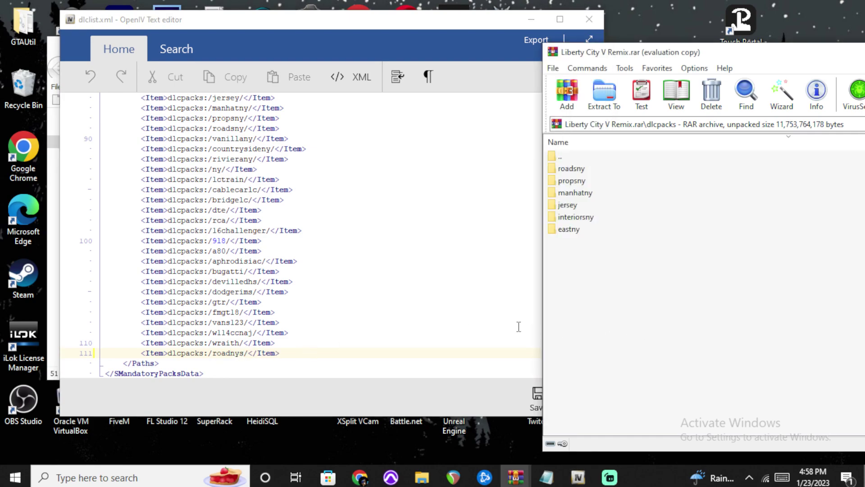
pyautogui.click(244, 353)
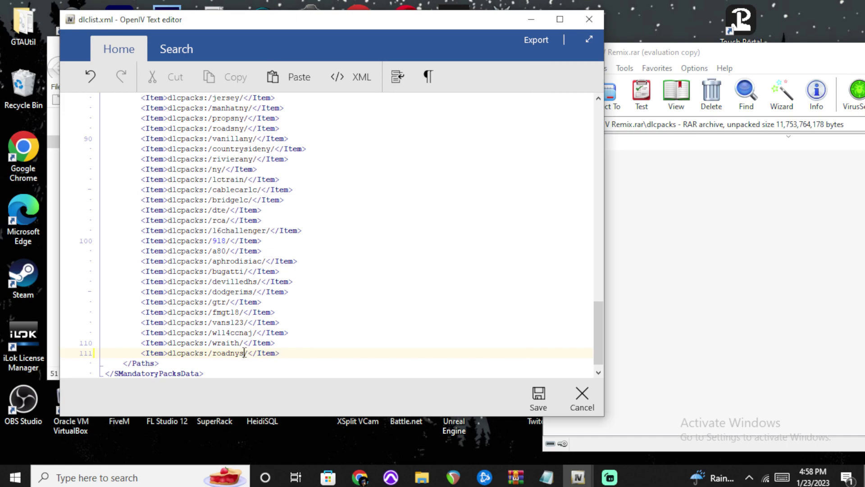
pyautogui.press('BackSpace')
pyautogui.write('s')
# - Delete the added roadnys item line from the end of dlclist.xml
pyautogui.click(275, 353)
pyautogui.moveTo(330, 352); pyautogui.dragTo(91, 358)
pyautogui.press('Delete')
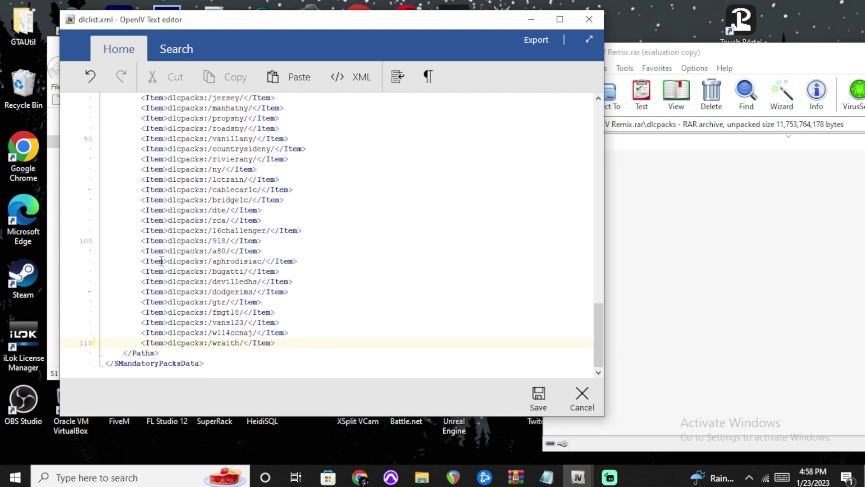
# - Highlight the existing map items from eastny to bridgelc in dlclist.xml, and close the editor without saving changes
pyautogui.scroll(5, 202, 252)
pyautogui.moveTo(306, 288); pyautogui.dragTo(229, 261)
pyautogui.click(294, 279)
pyautogui.click(305, 293)
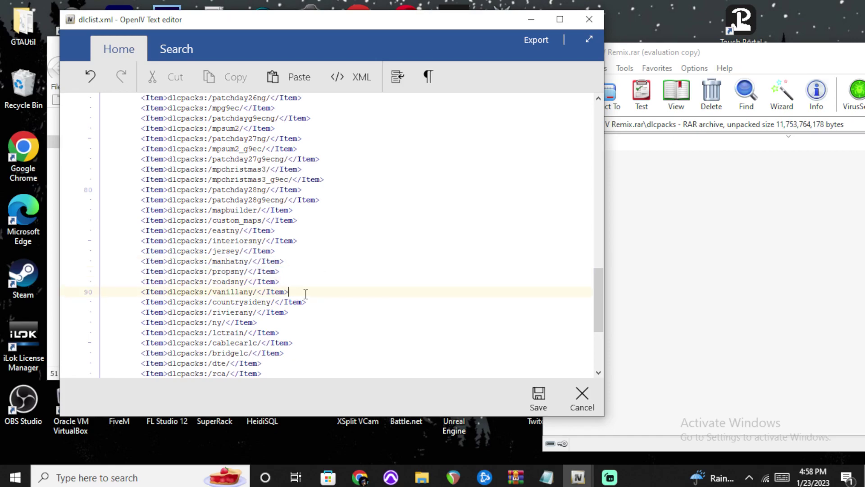
pyautogui.moveTo(318, 353); pyautogui.dragTo(105, 230)
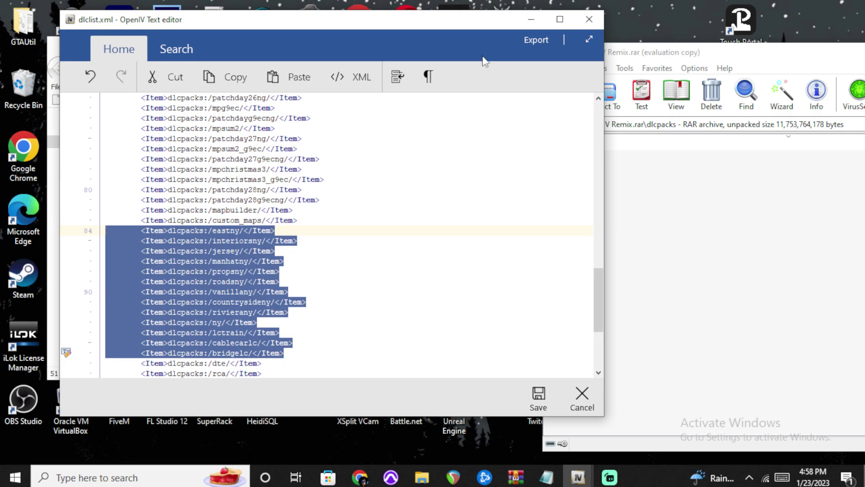
pyautogui.click(580, 24)
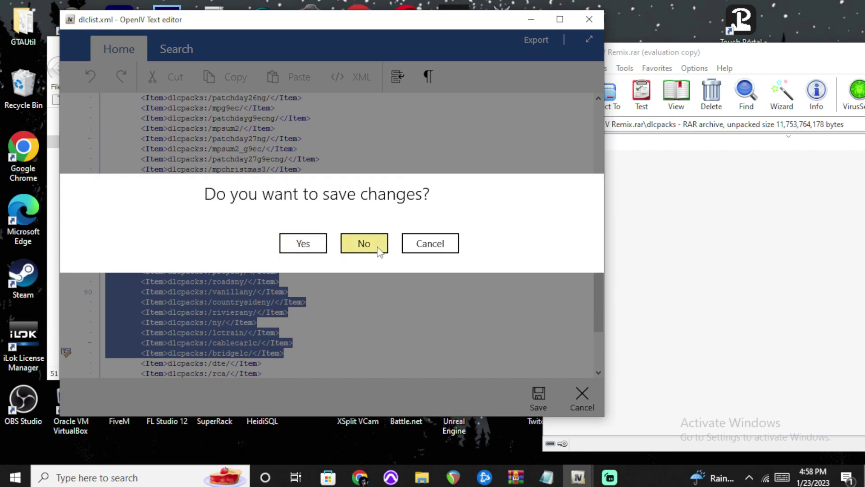
pyautogui.click(356, 246)
# - Return to the root of the WinRAR archive and select 1-README INSTALL.txt
pyautogui.click(577, 158)
pyautogui.doubleClick(577, 158)
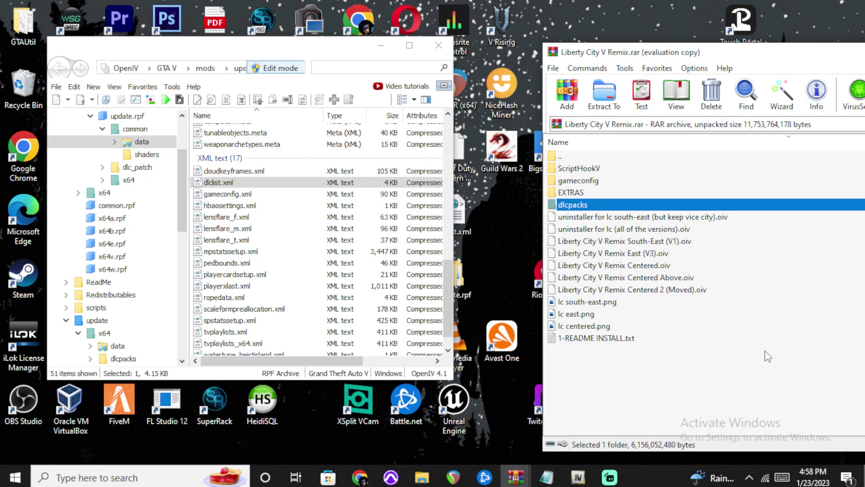
pyautogui.click(694, 338)
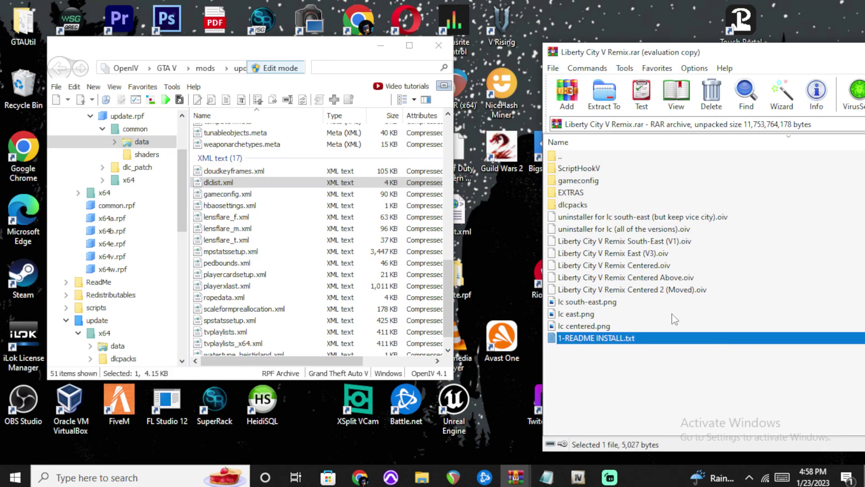
# - Load Liberty City V Remix Centered.oiv from the WinRAR archive into OpenIV to open its package installer
pyautogui.click(723, 344)
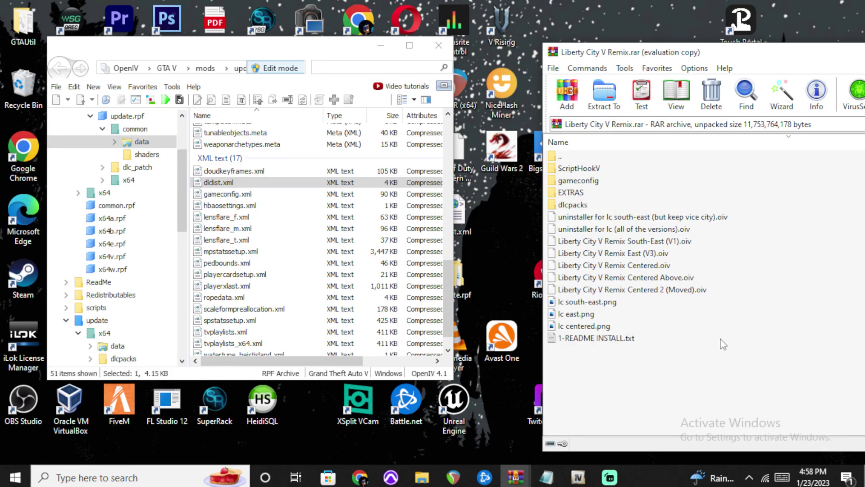
pyautogui.click(660, 244)
pyautogui.click(663, 266)
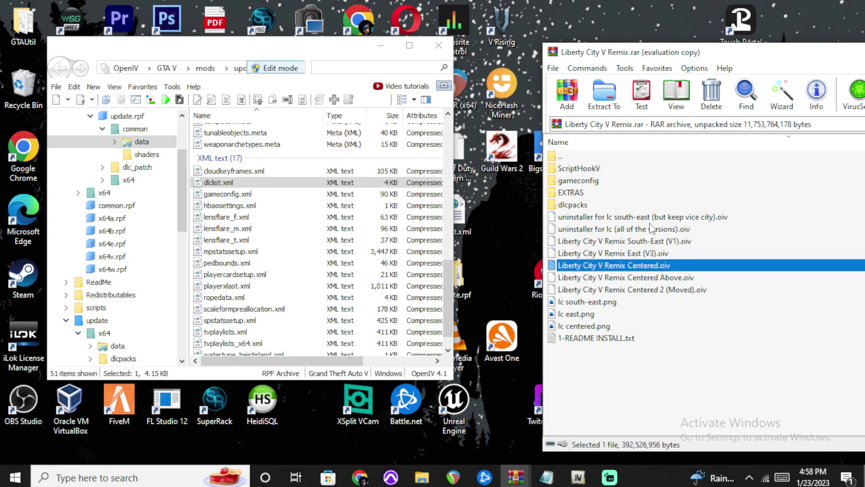
pyautogui.moveTo(658, 271); pyautogui.dragTo(339, 242)
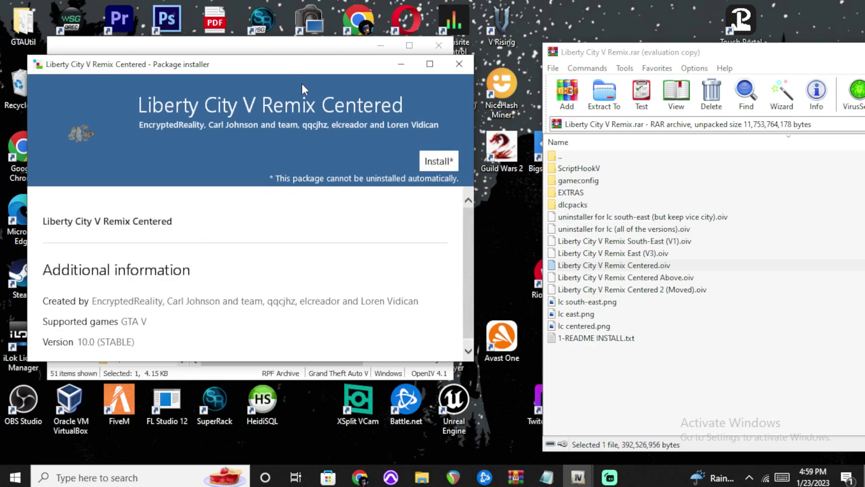
# - Try to install the Liberty City V Remix Centered package into the "mods" folder, and cancel the location selection
pyautogui.click(438, 161)
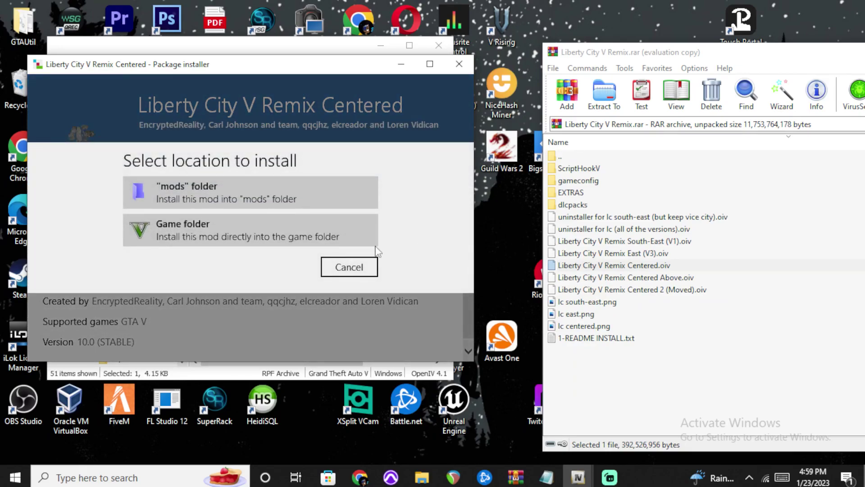
pyautogui.click(182, 191)
pyautogui.click(348, 268)
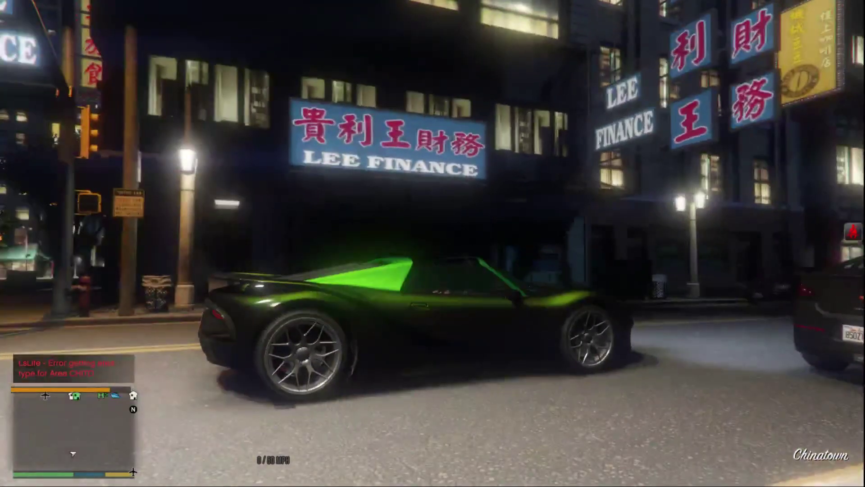
pyautogui.press('w')
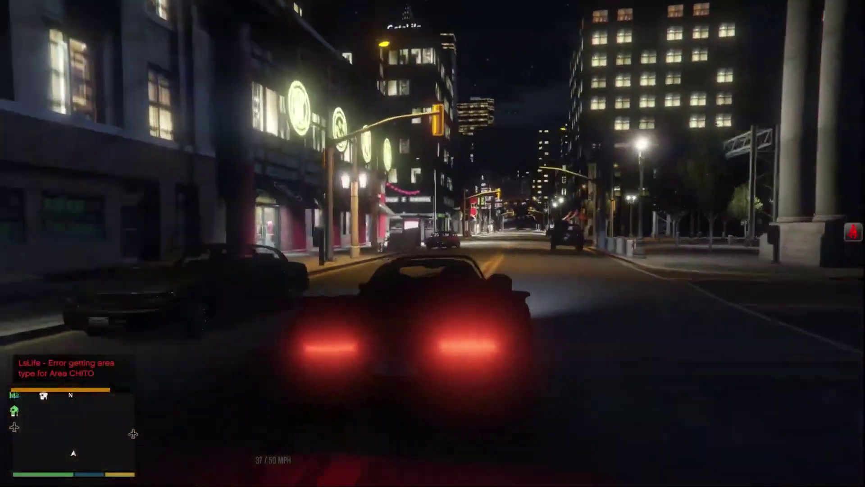
pyautogui.press('w')
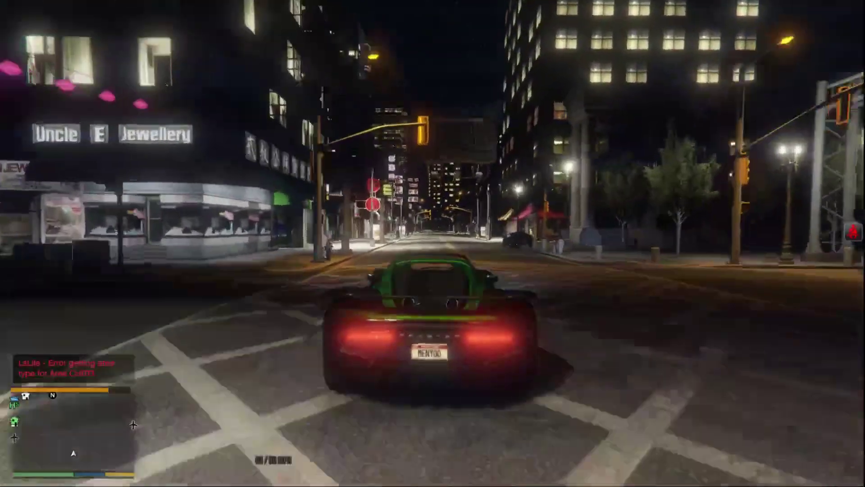
pyautogui.press('w')
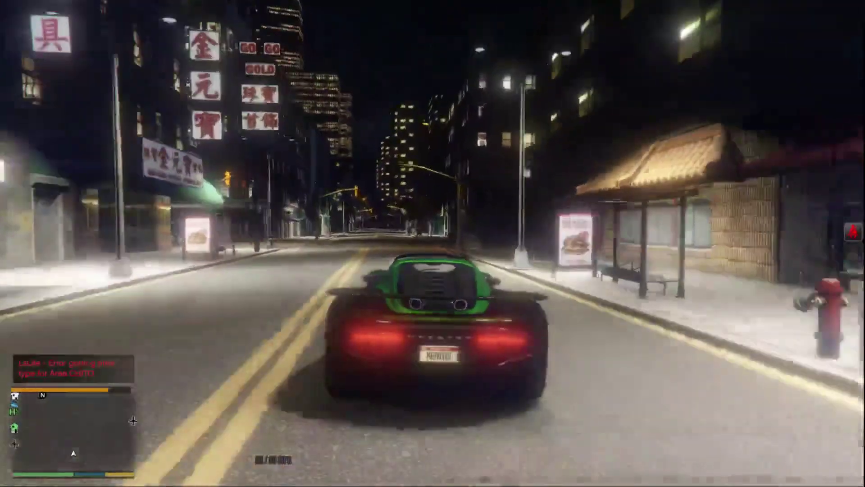
pyautogui.press('a')
pyautogui.press('space')
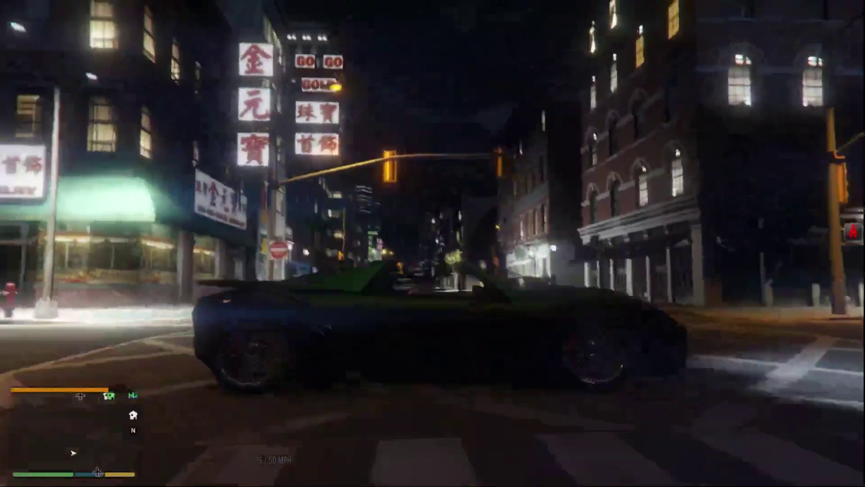
pyautogui.press('w')
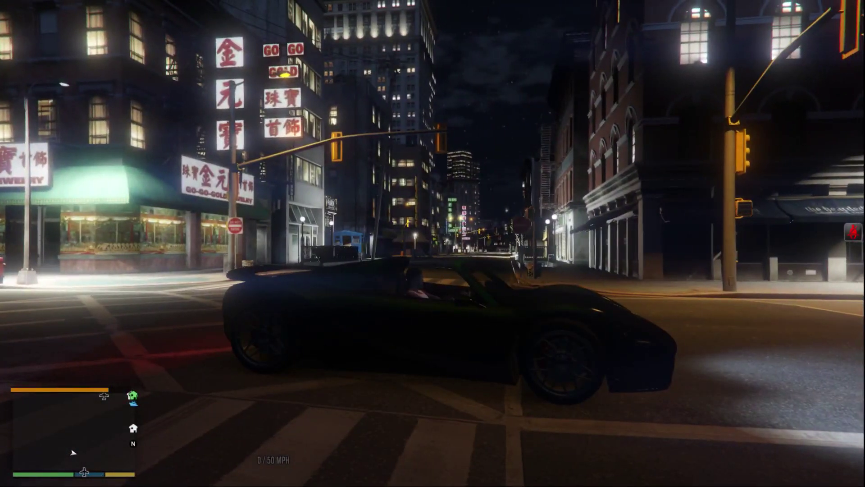
pyautogui.press('w')
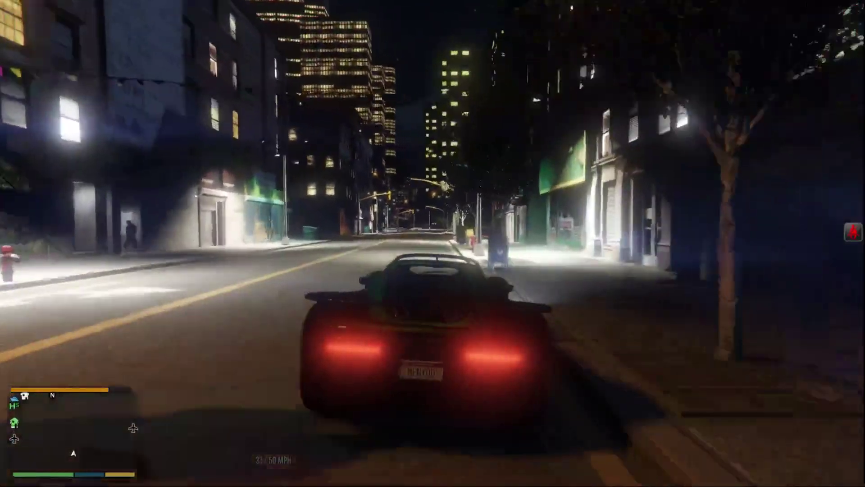
pyautogui.press('w')
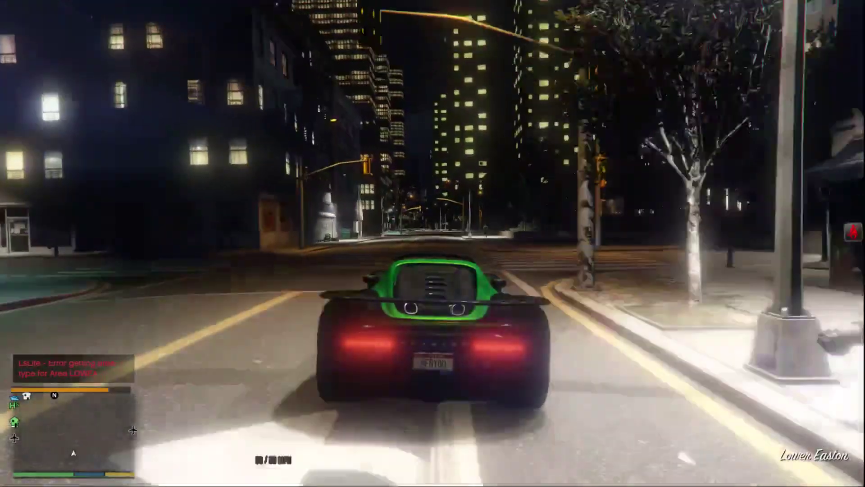
pyautogui.press('s')
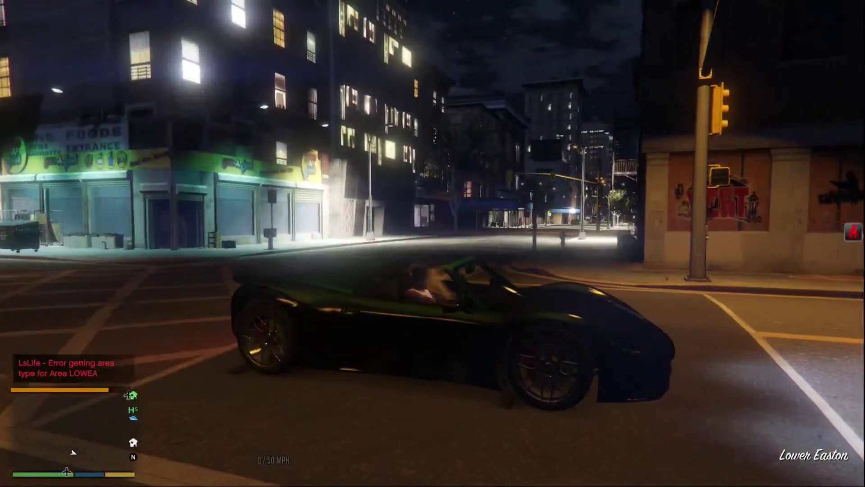
pyautogui.press('w')
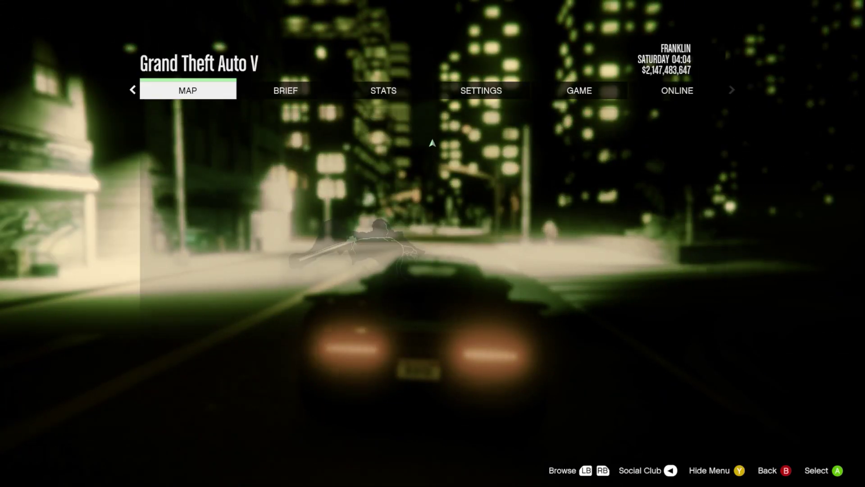
pyautogui.press('Escape')
pyautogui.press('w')
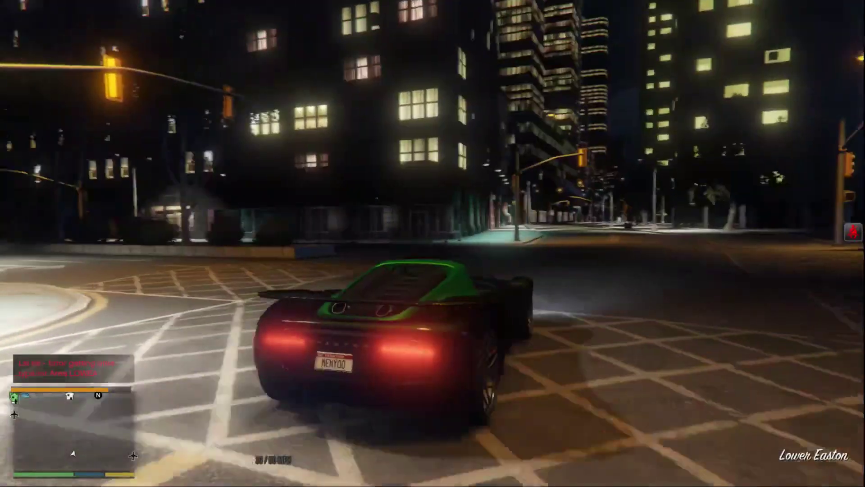
pyautogui.press('d')
pyautogui.press('w')
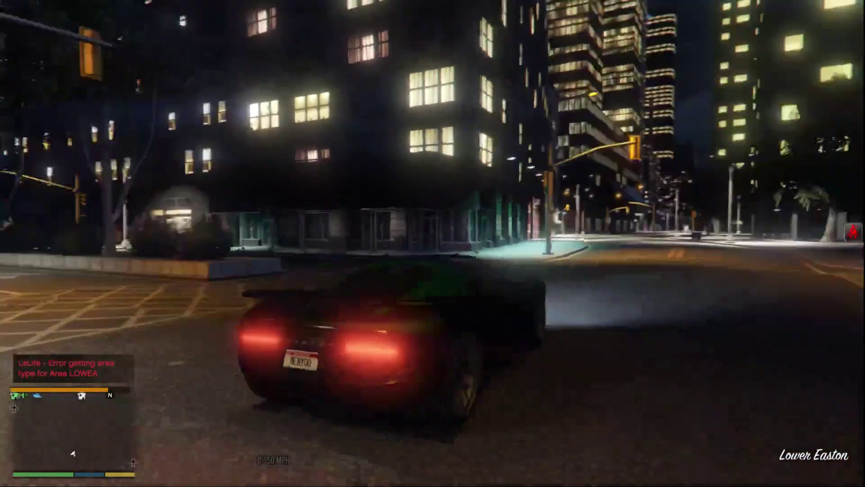
pyautogui.press('a')
pyautogui.press('w')
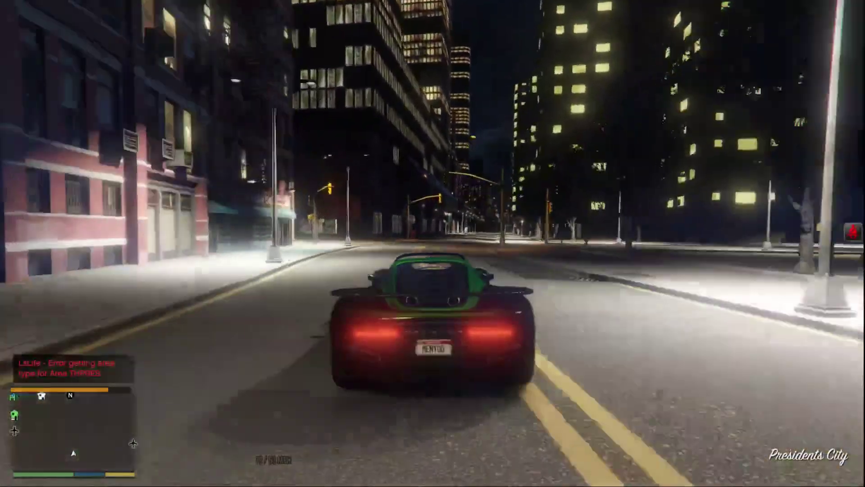
pyautogui.press('d')
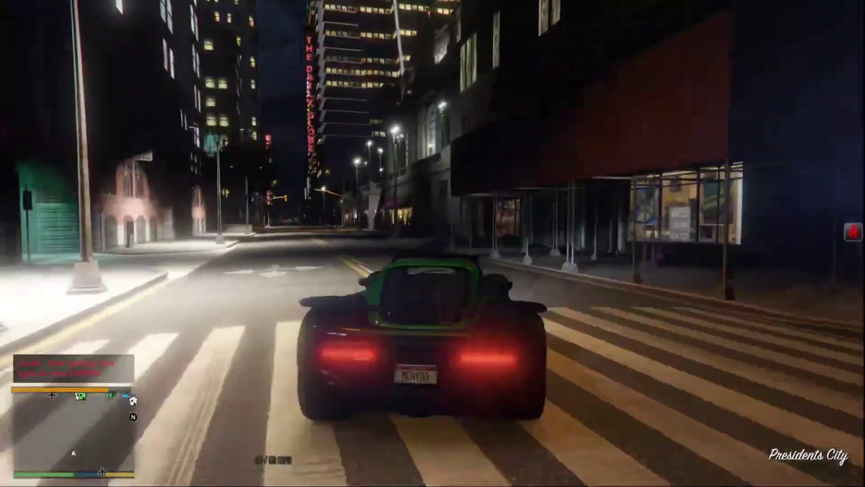
pyautogui.press('w')
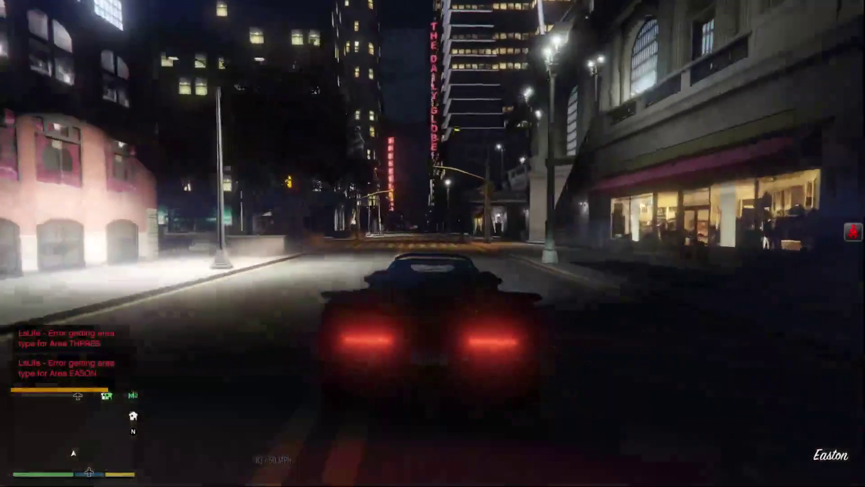
pyautogui.press('w')
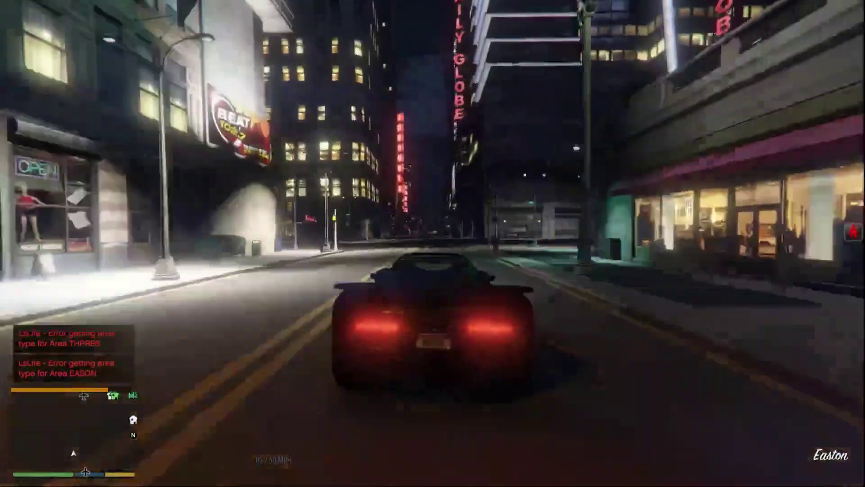
pyautogui.press('w')
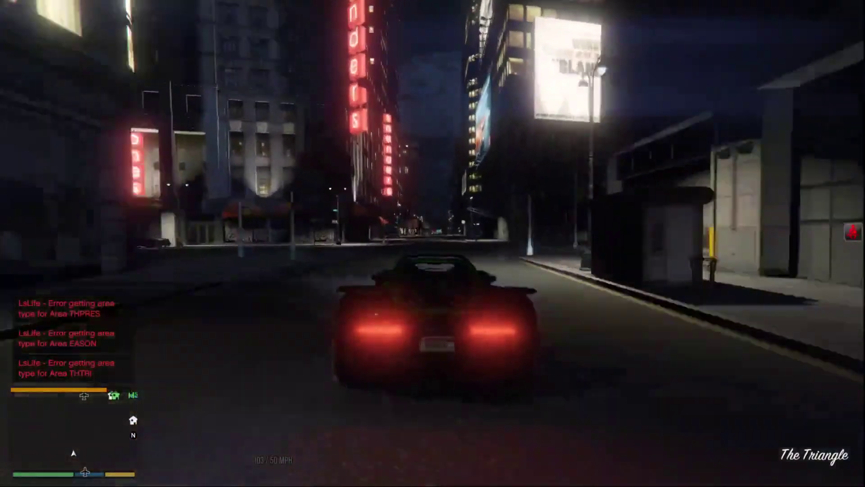
pyautogui.press('w')
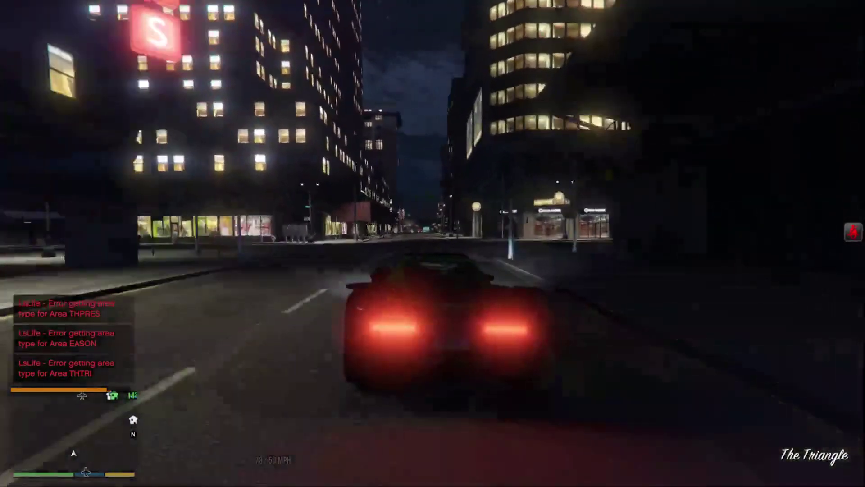